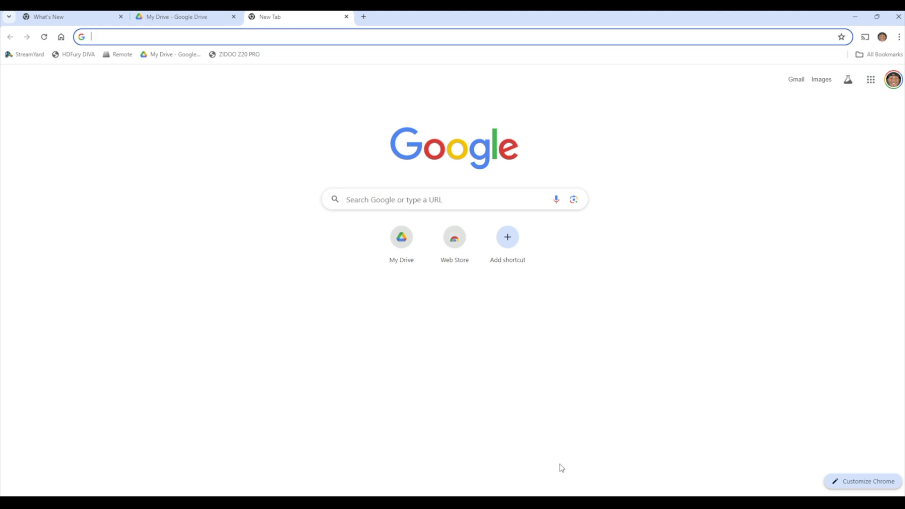
Step: Load the UGREEN WebFind device finder at find.ugnas.com
{"action": "type", "text": "fin"}
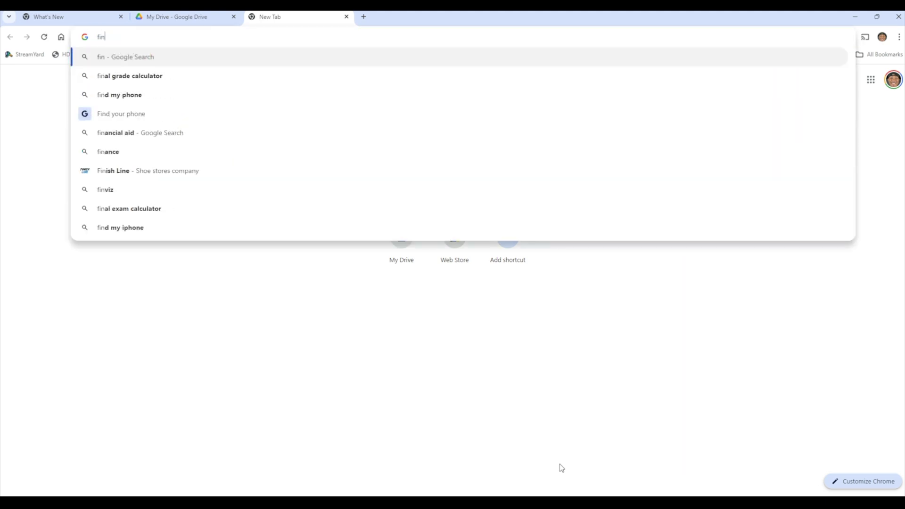
{"action": "type", "text": "d."}
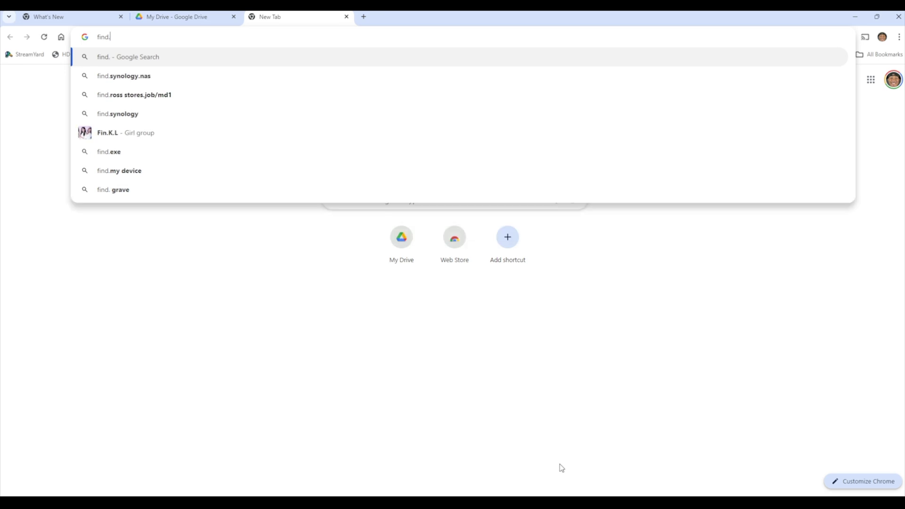
{"action": "type", "text": "ug"}
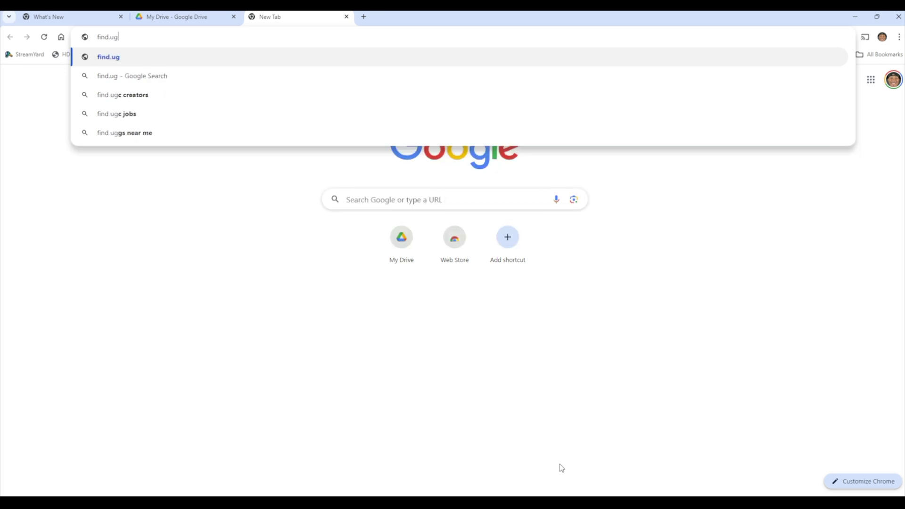
{"action": "type", "text": "nas.com"}
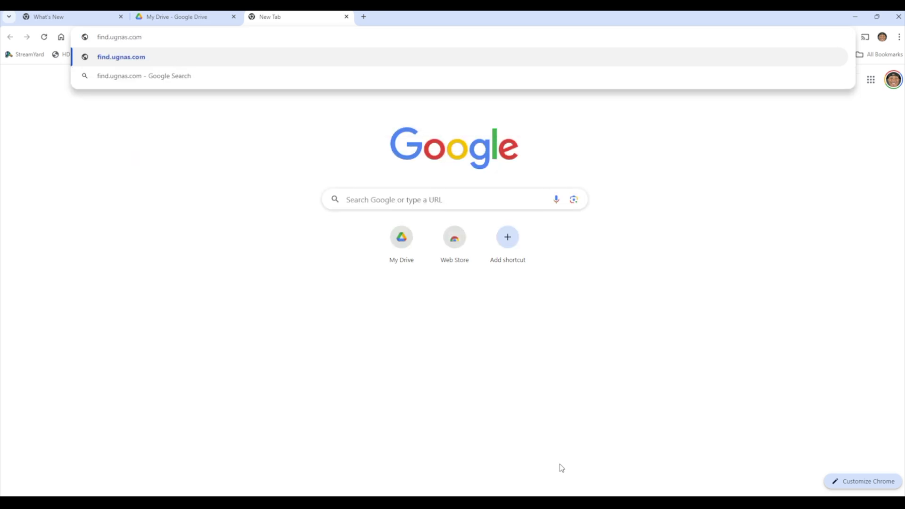
{"action": "key", "text": "Return"}
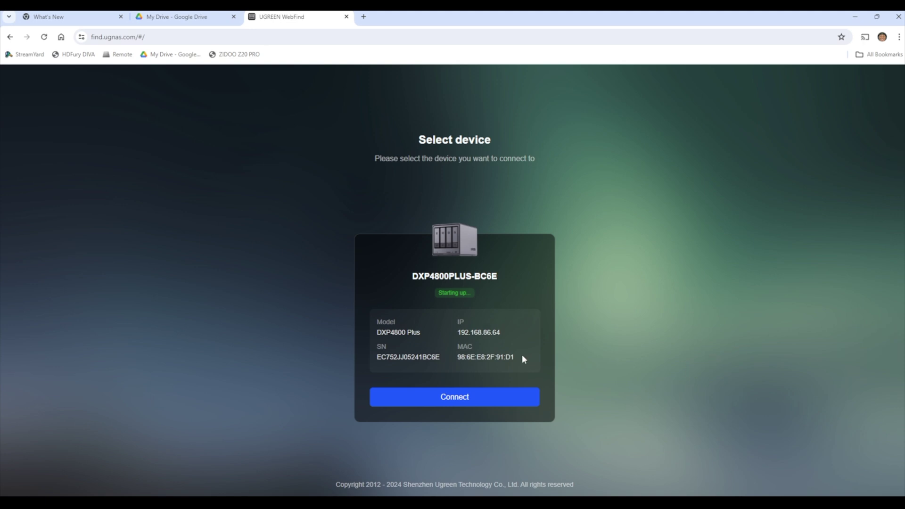
Step: Select and copy the NAS's IP address, 192.168.86.64
{"action": "left_click_drag", "start_coordinate": [502, 331], "coordinate": [459, 333]}
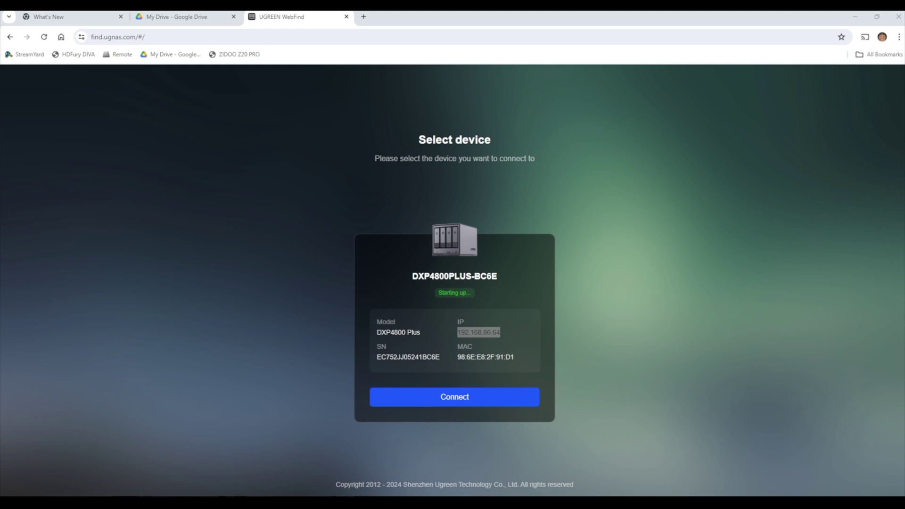
{"action": "key", "text": "alt+Tab"}
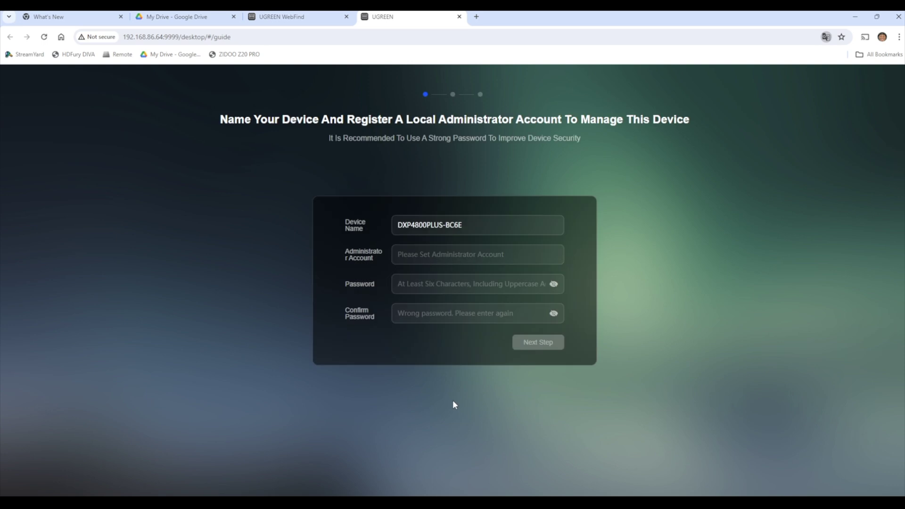
Step: Replace the default device name with 'HATORAID UGREEN NAS', then delete 'UGREEN' from it
{"action": "left_click_drag", "start_coordinate": [464, 225], "coordinate": [388, 230]}
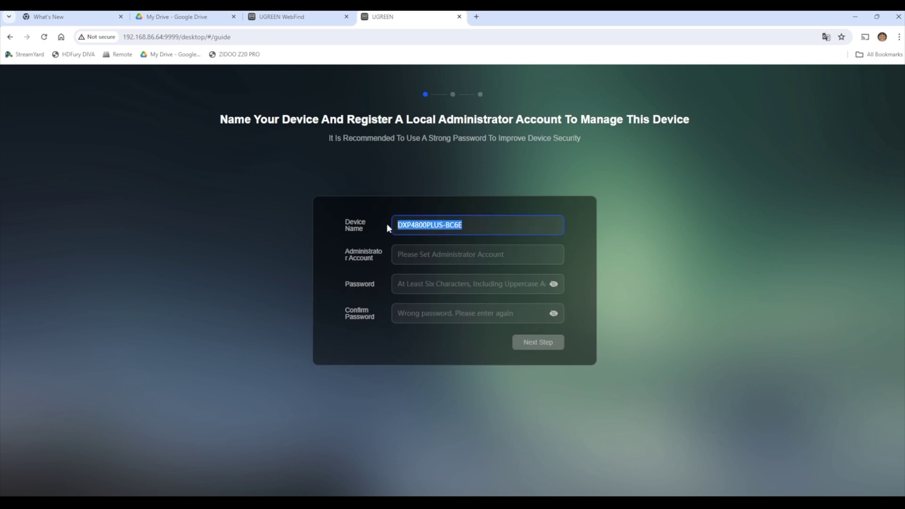
{"action": "type", "text": "HATORA"}
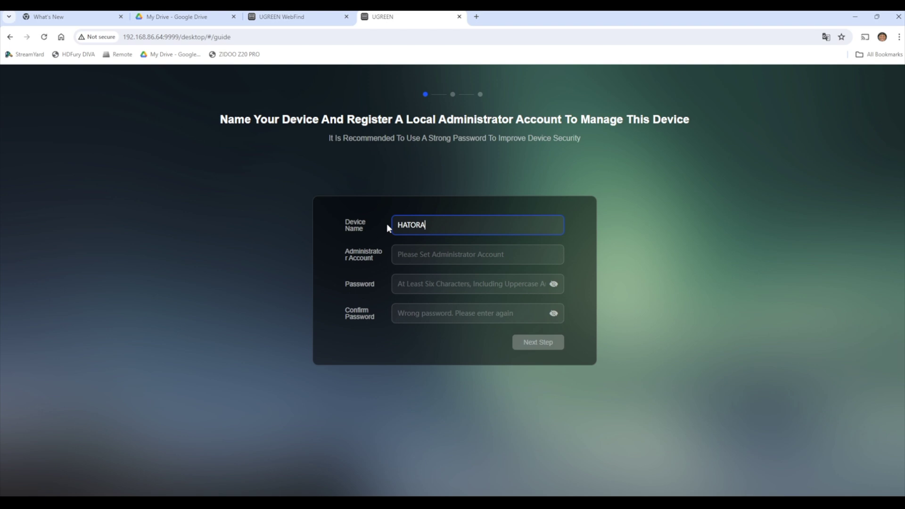
{"action": "type", "text": "ID UGREEN NAS"}
{"action": "left_click", "coordinate": [518, 255]}
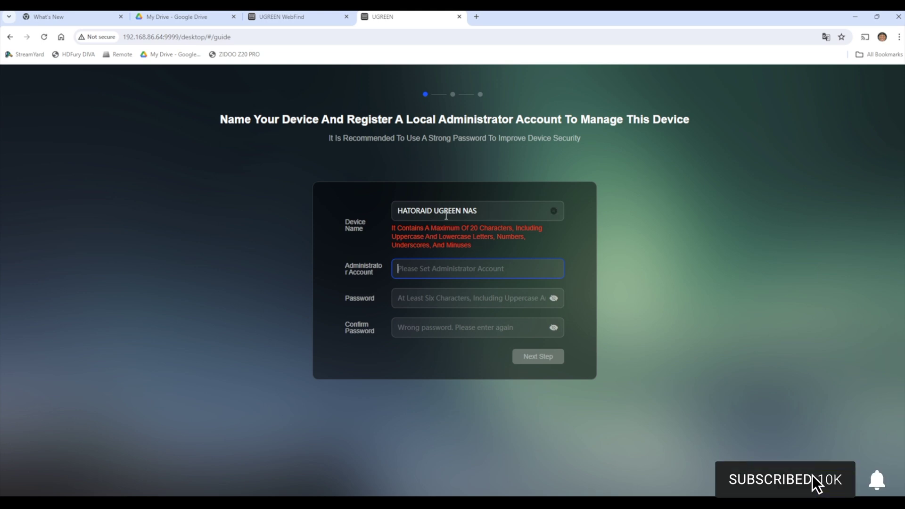
{"action": "mouse_move", "coordinate": [447, 215]}
{"action": "left_mouse_down"}
{"action": "mouse_move", "coordinate": [463, 214]}
{"action": "mouse_move", "coordinate": [437, 212]}
{"action": "left_mouse_up"}
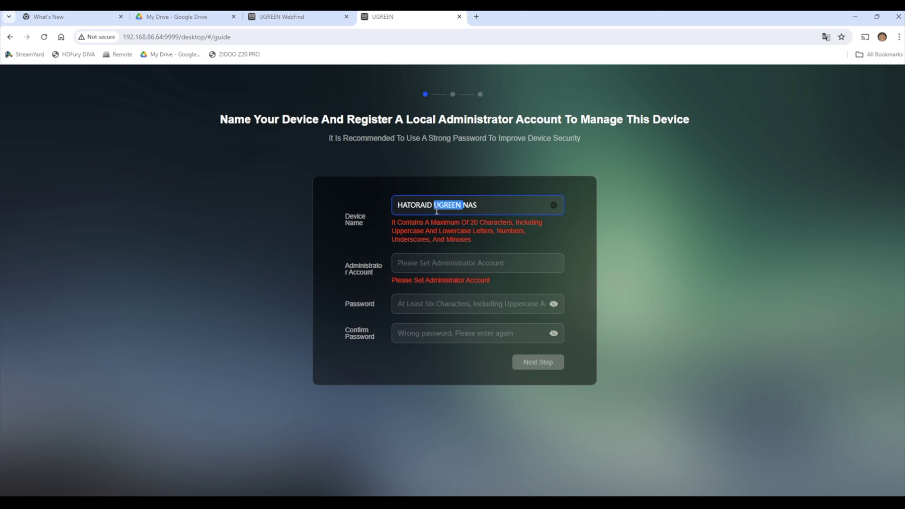
{"action": "key", "text": "BackSpace"}
Step: Fill in the administrator account name, password and password confirmation
{"action": "left_click", "coordinate": [450, 264]}
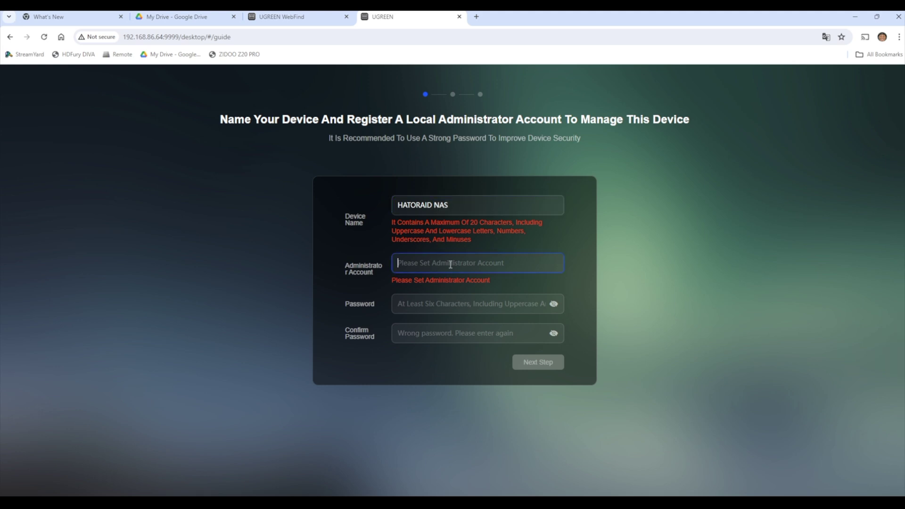
{"action": "type", "text": "HATO"}
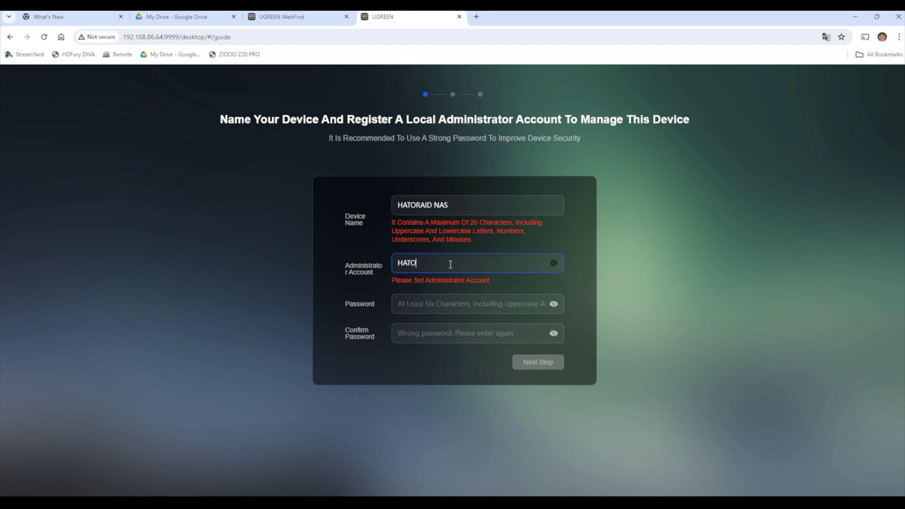
{"action": "type", "text": "RAID"}
{"action": "left_click", "coordinate": [491, 295]}
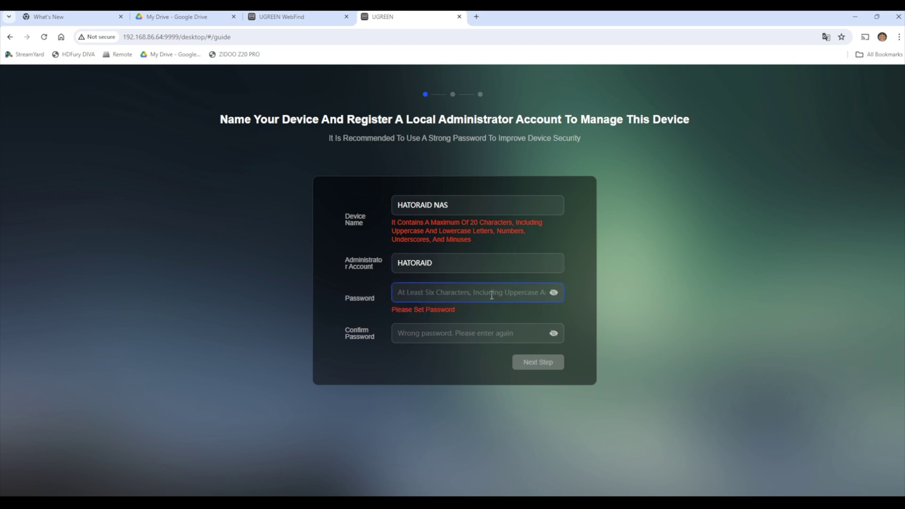
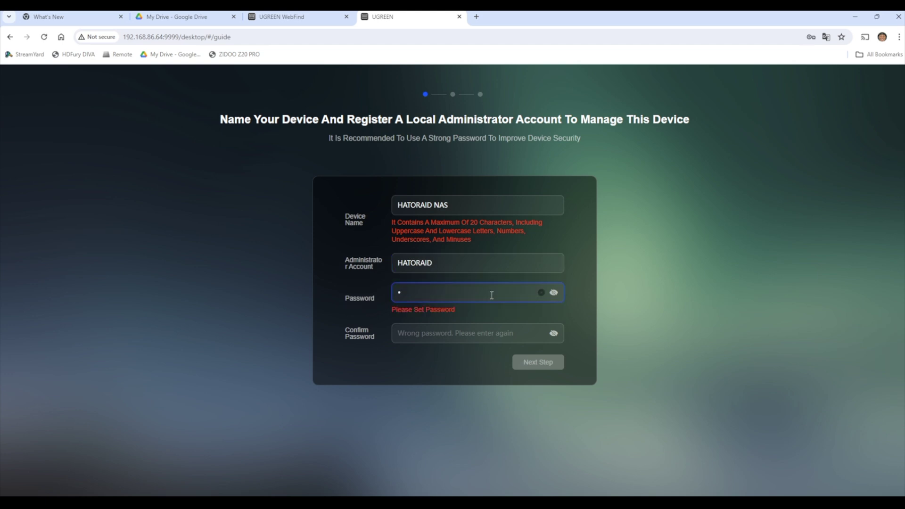
{"action": "left_click", "coordinate": [474, 335]}
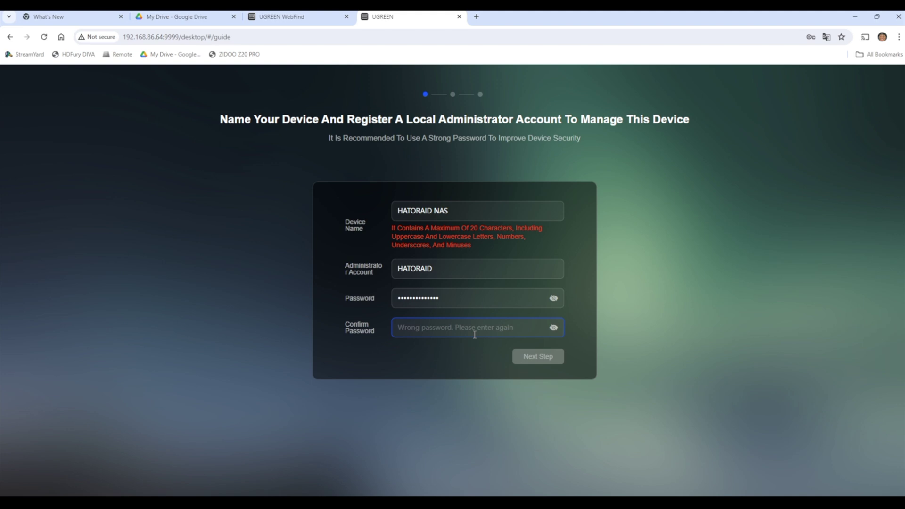
{"action": "type", "text": "•••••••"}
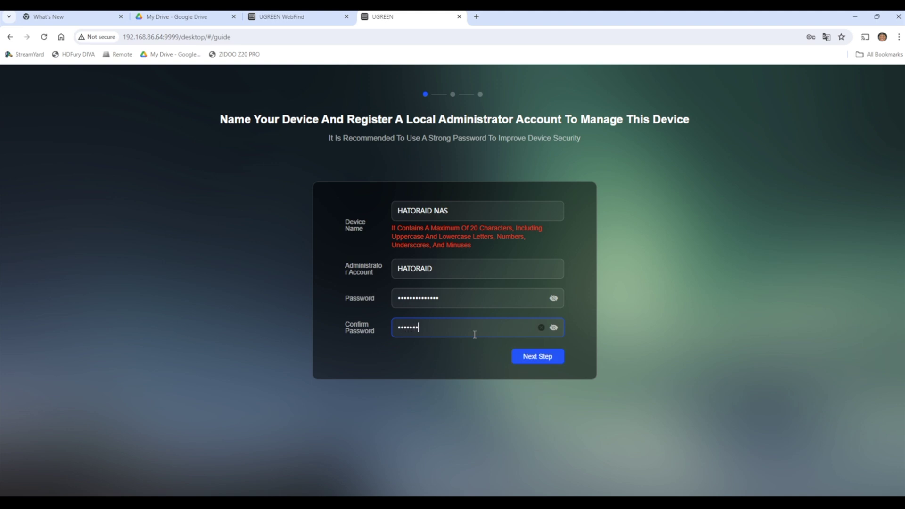
{"action": "type", "text": "•••••••"}
Step: Remove the space so the device name reads HATORAIDNAS, and continue to account binding
{"action": "left_click", "coordinate": [541, 363]}
{"action": "left_click", "coordinate": [423, 210]}
{"action": "key", "text": "BackSpace"}
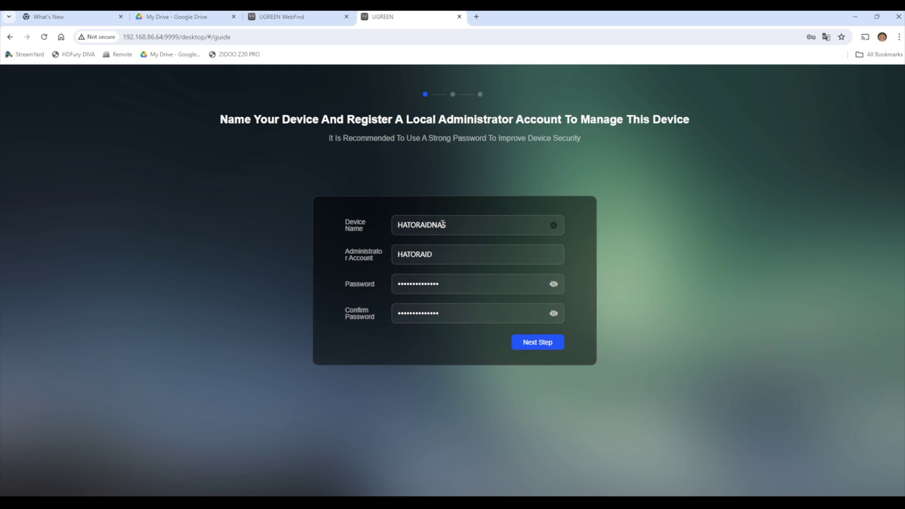
{"action": "left_click", "coordinate": [540, 345]}
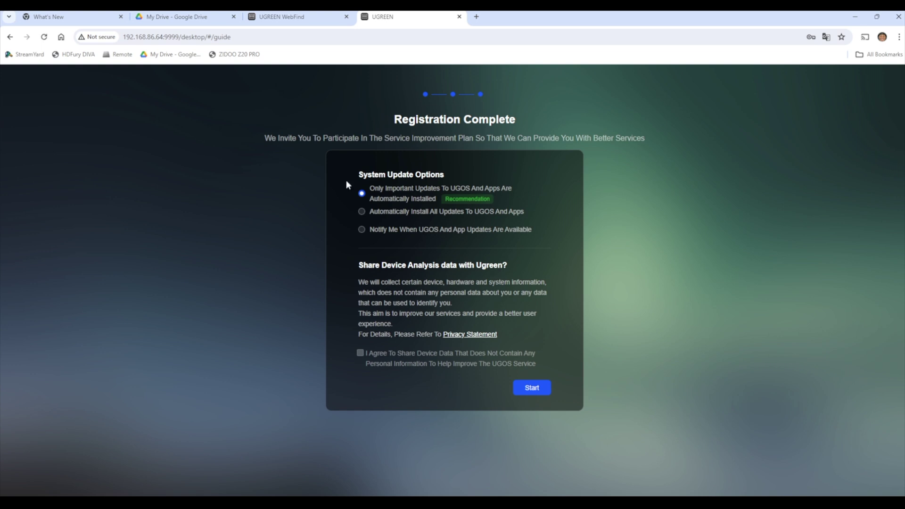
Step: Choose automatic installation of all UGOS and app updates and finish the setup guide
{"action": "left_click", "coordinate": [361, 211]}
{"action": "left_click", "coordinate": [517, 391]}
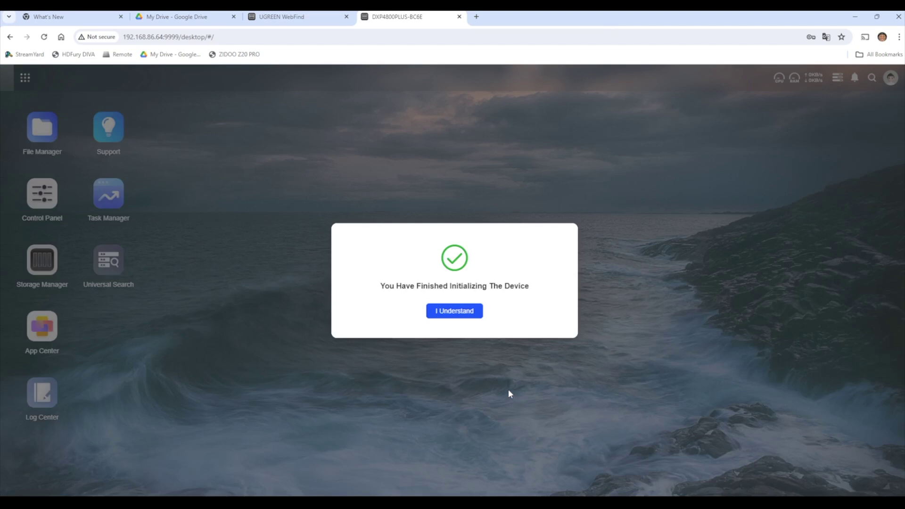
Step: Dismiss the initialization-finished message and launch Storage Manager
{"action": "left_click", "coordinate": [456, 314]}
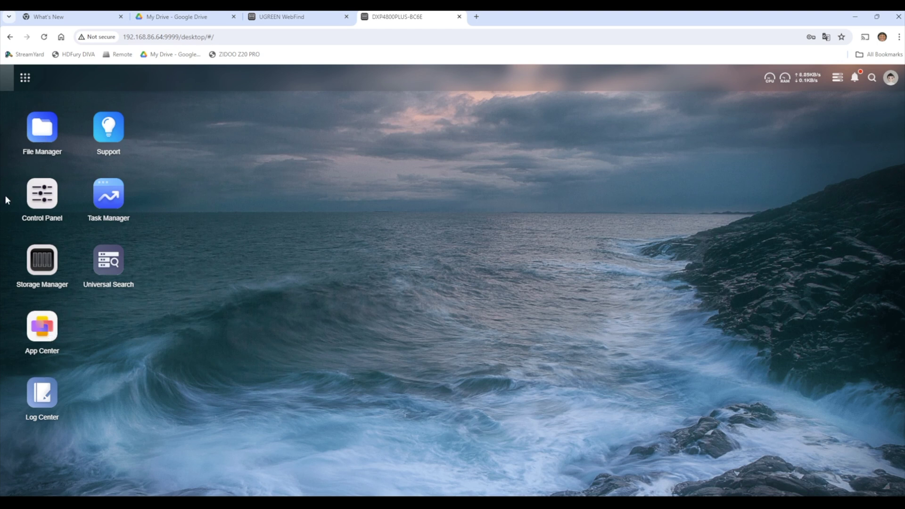
{"action": "left_click", "coordinate": [46, 269]}
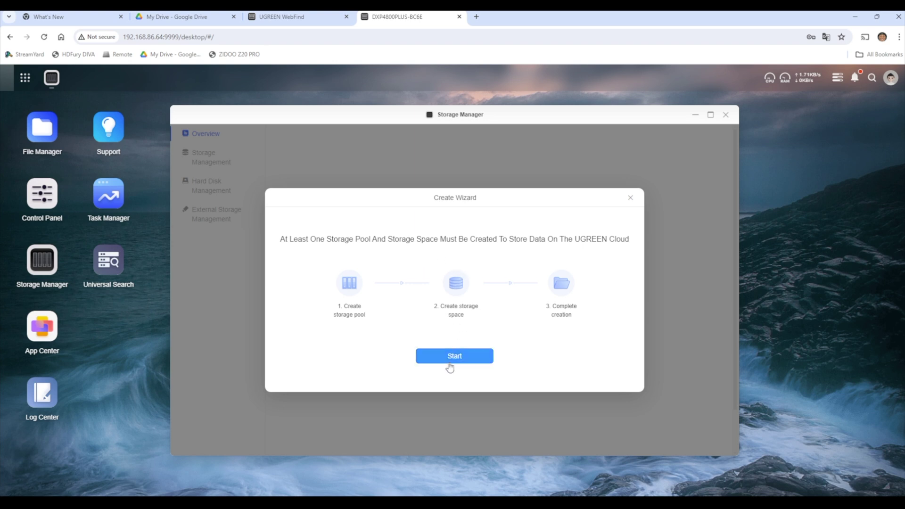
Step: Start a new storage pool using RAID 5 across Hard Disks 1, 2 and 3
{"action": "left_click", "coordinate": [449, 360]}
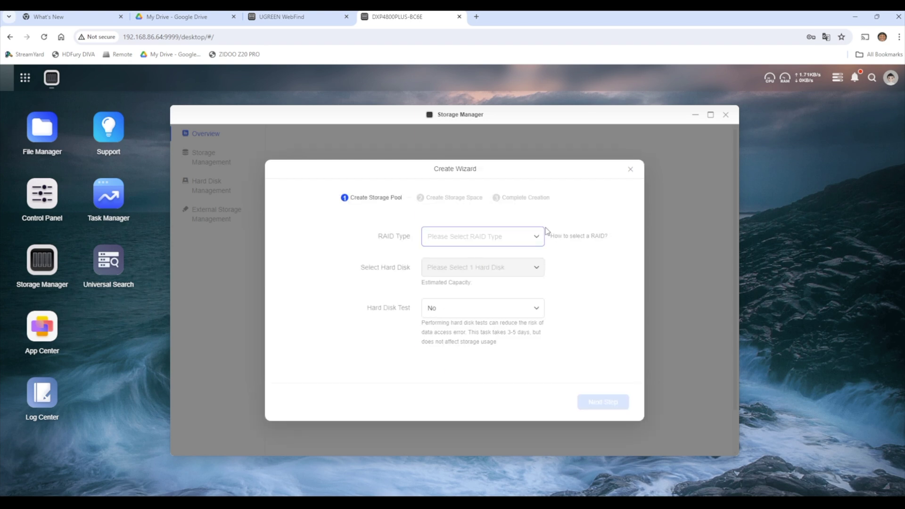
{"action": "left_click", "coordinate": [534, 238]}
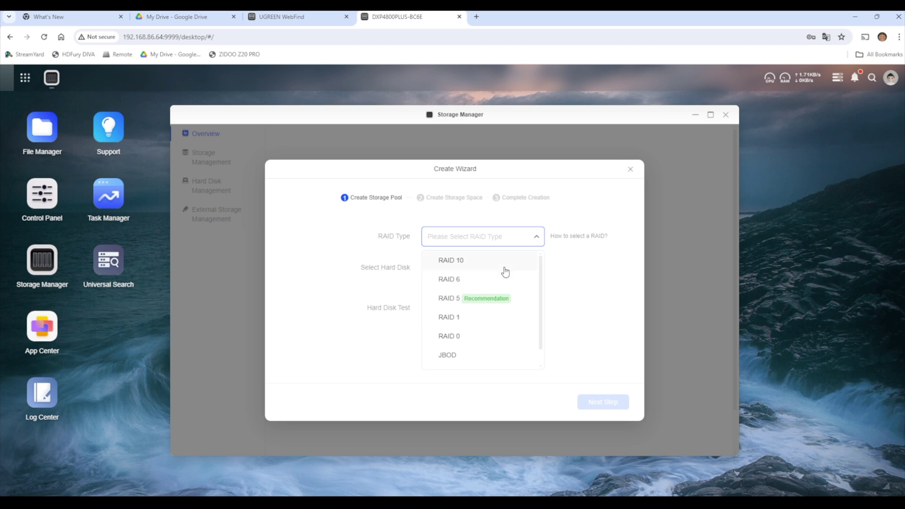
{"action": "left_click", "coordinate": [460, 299]}
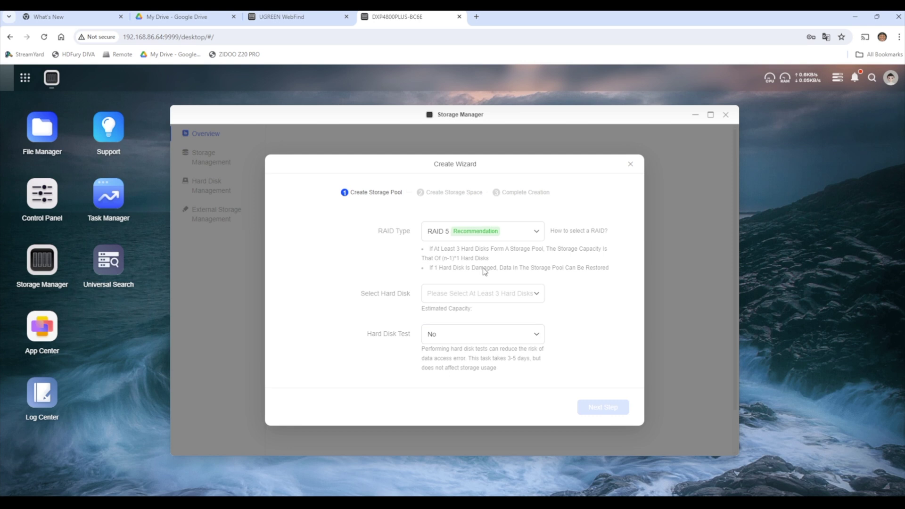
{"action": "left_click", "coordinate": [540, 300]}
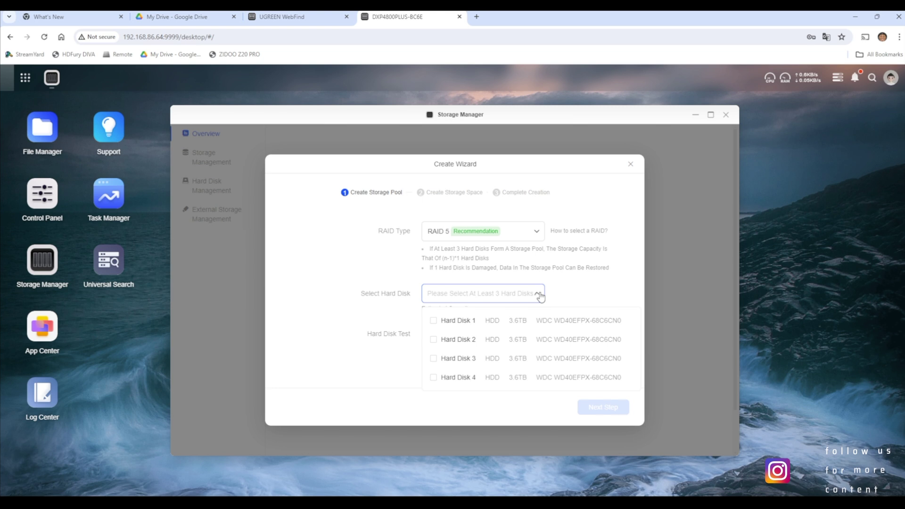
{"action": "left_click", "coordinate": [433, 322]}
{"action": "left_click", "coordinate": [433, 339]}
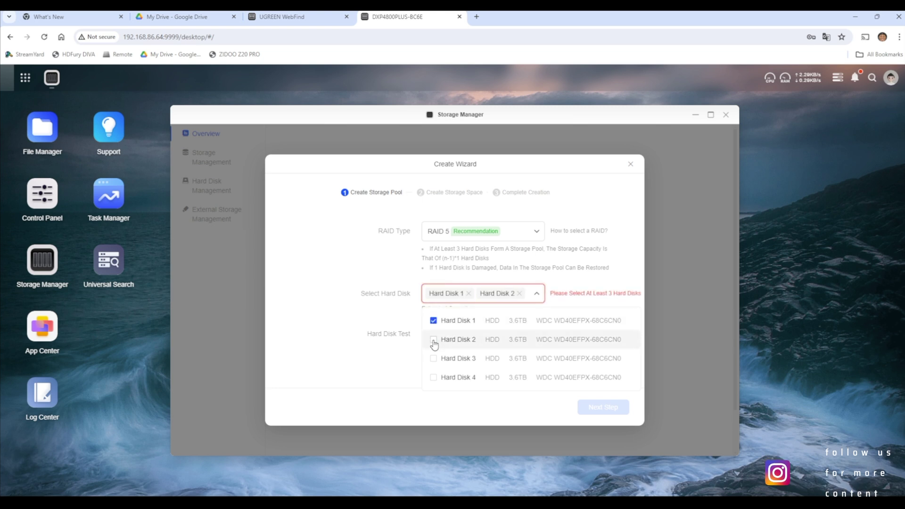
{"action": "left_click", "coordinate": [434, 359]}
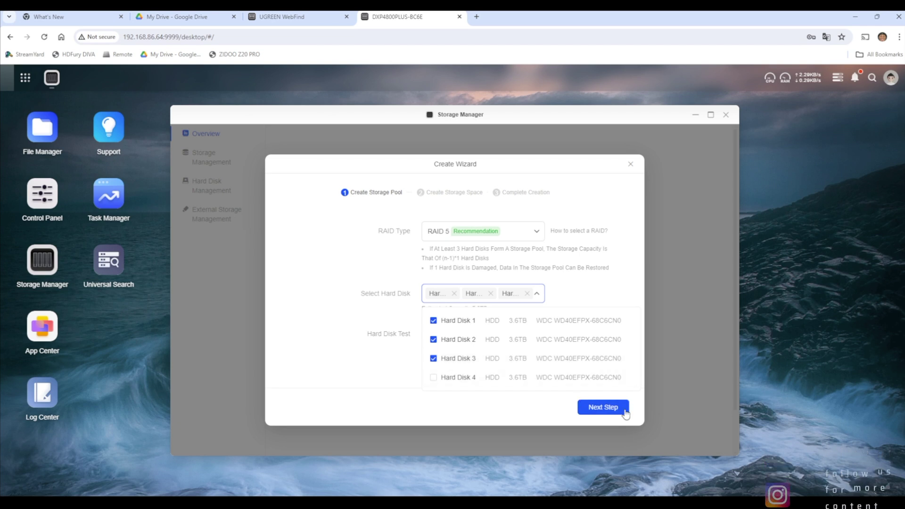
{"action": "left_click", "coordinate": [597, 409]}
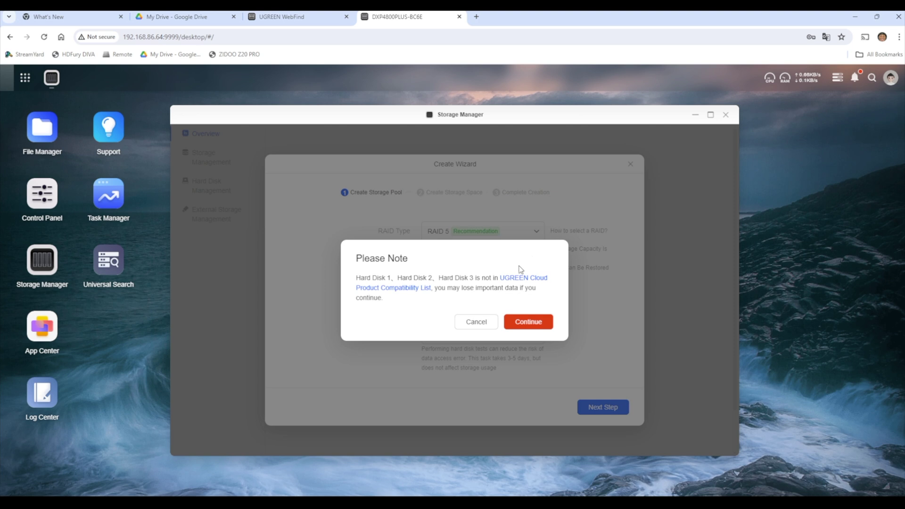
Step: Accept the disk compatibility warning, pick Btrfs as the file system, and complete the wizard
{"action": "left_click", "coordinate": [517, 325]}
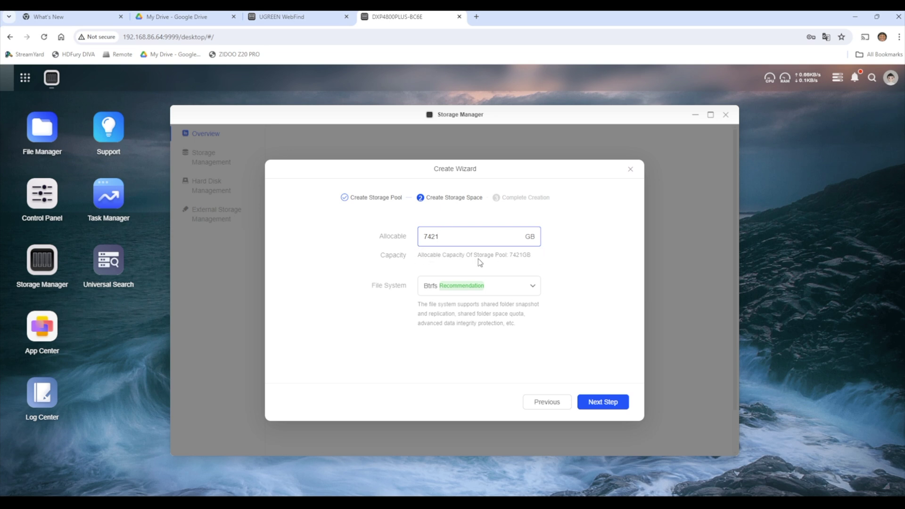
{"action": "left_click", "coordinate": [532, 287]}
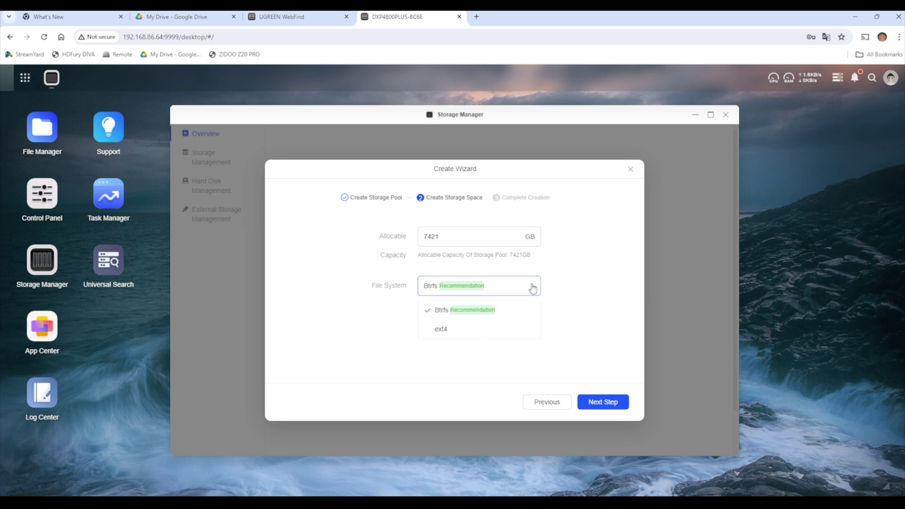
{"action": "left_click", "coordinate": [488, 310]}
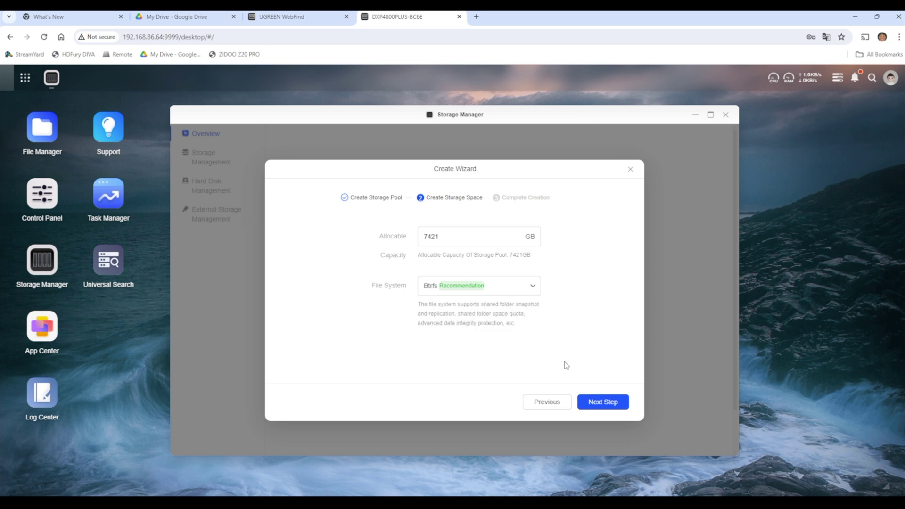
{"action": "left_click", "coordinate": [593, 411]}
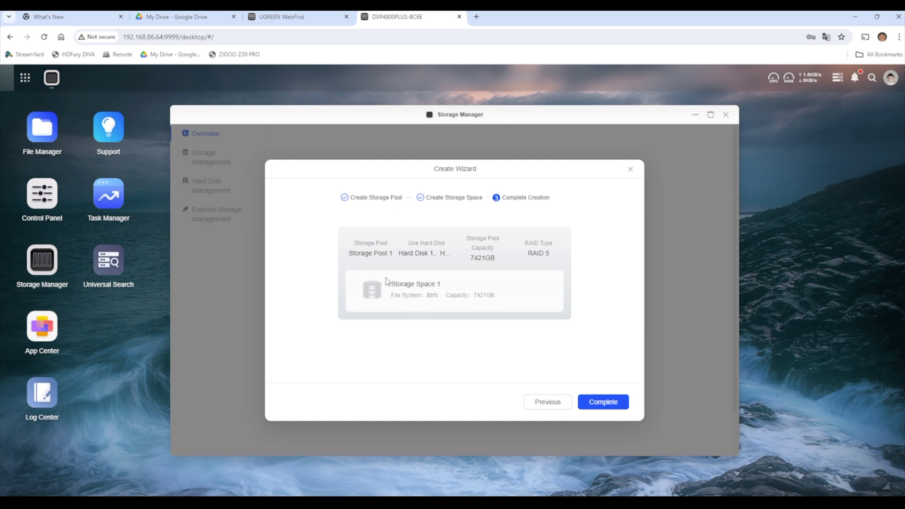
{"action": "left_click", "coordinate": [590, 405]}
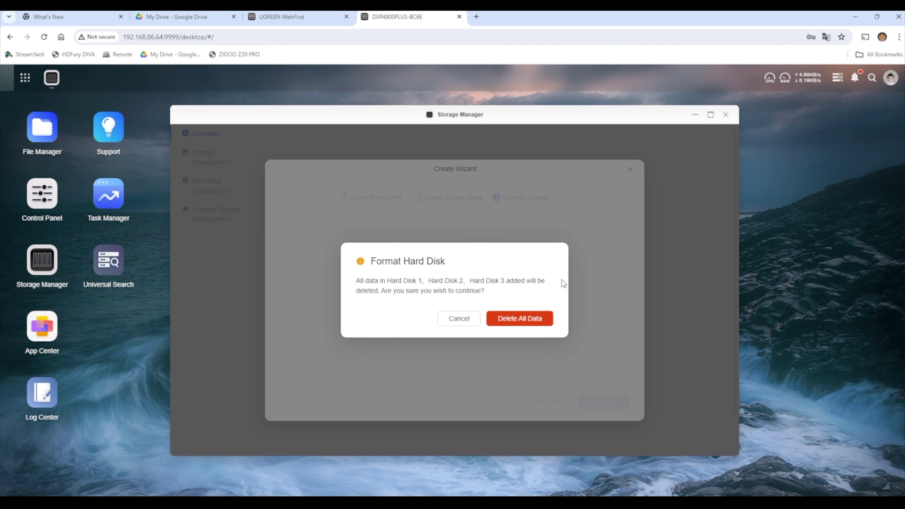
Step: Confirm erasing Hard Disks 1–3 and validate with the account password to start formatting
{"action": "left_click", "coordinate": [506, 322]}
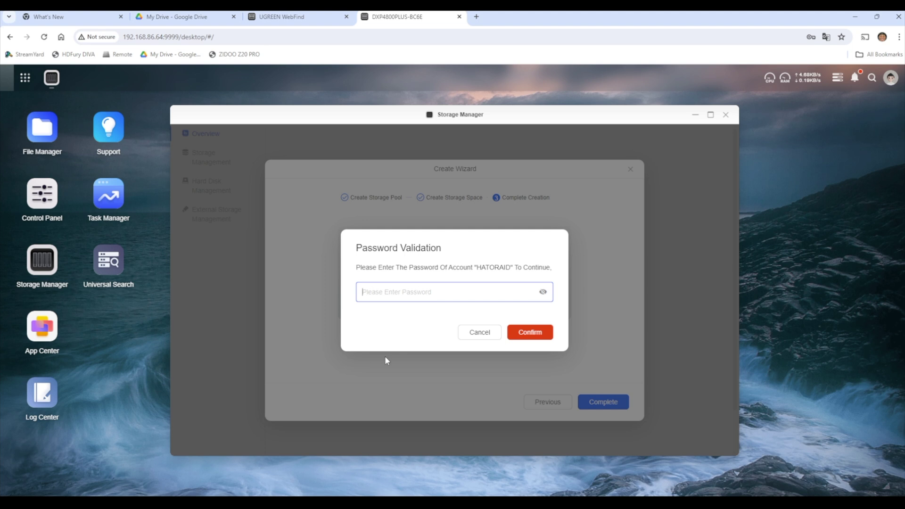
{"action": "type", "text": "••••••••••"}
{"action": "key", "text": "Return"}
{"action": "left_click", "coordinate": [414, 290]}
{"action": "type", "text": "•••"}
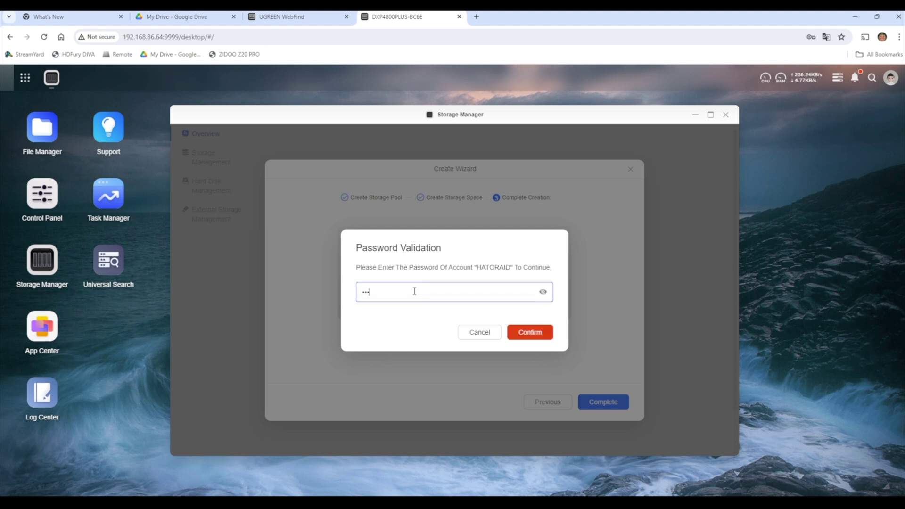
{"action": "key", "text": "Return"}
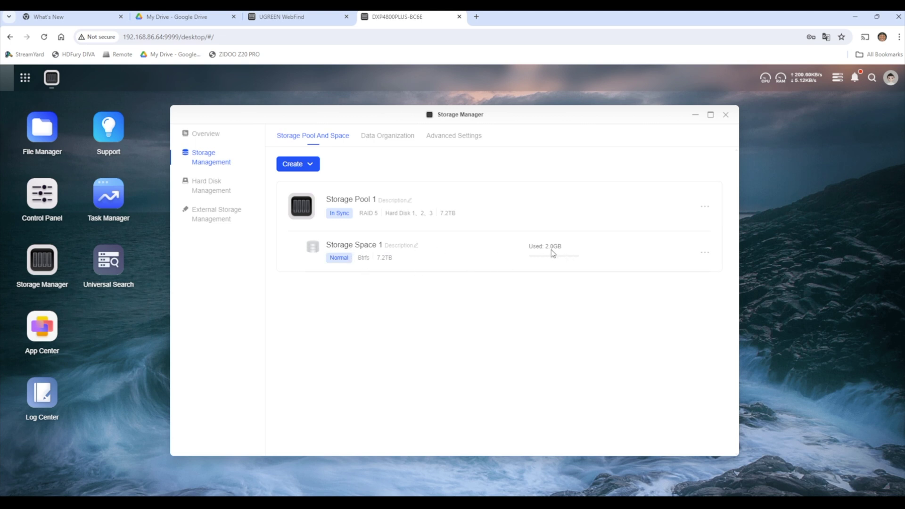
Step: Review Hard Disk Management, External Storage Management and Overview, then switch from Storage Manager to File Manager
{"action": "left_click", "coordinate": [220, 191]}
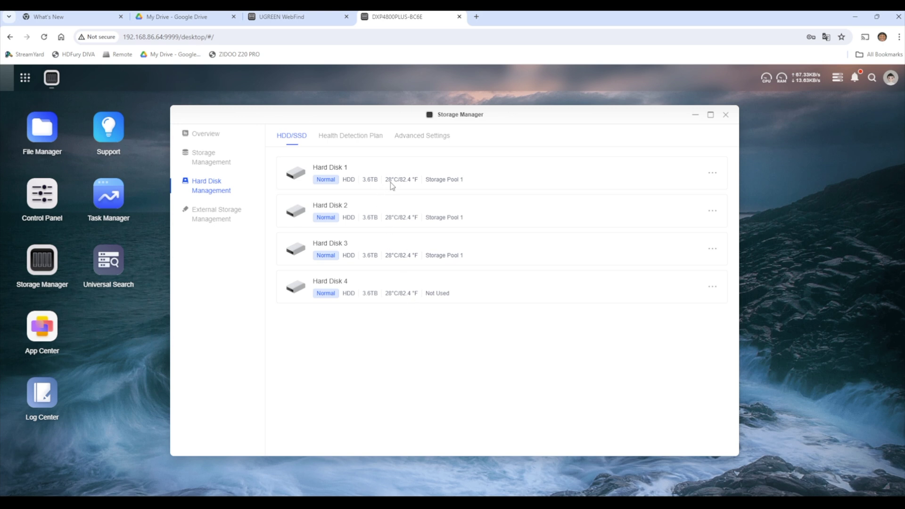
{"action": "left_click", "coordinate": [214, 221]}
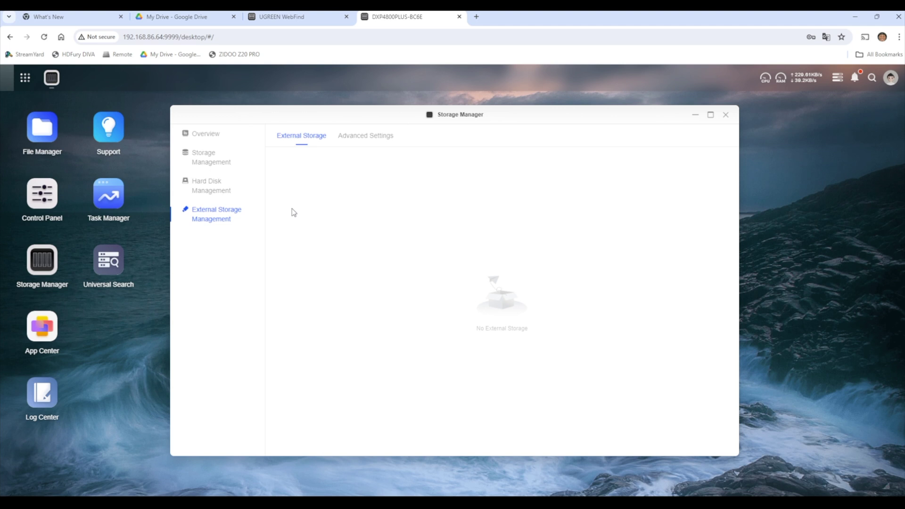
{"action": "left_click", "coordinate": [206, 134]}
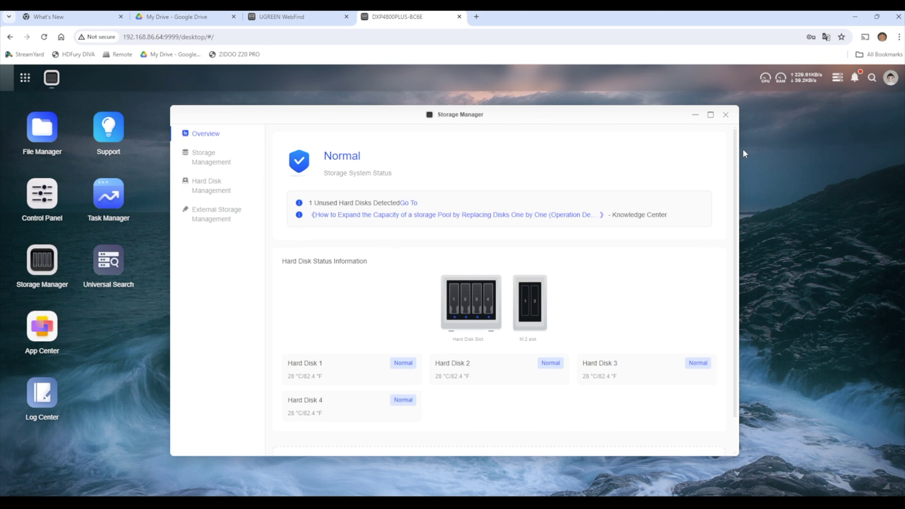
{"action": "left_click", "coordinate": [726, 114]}
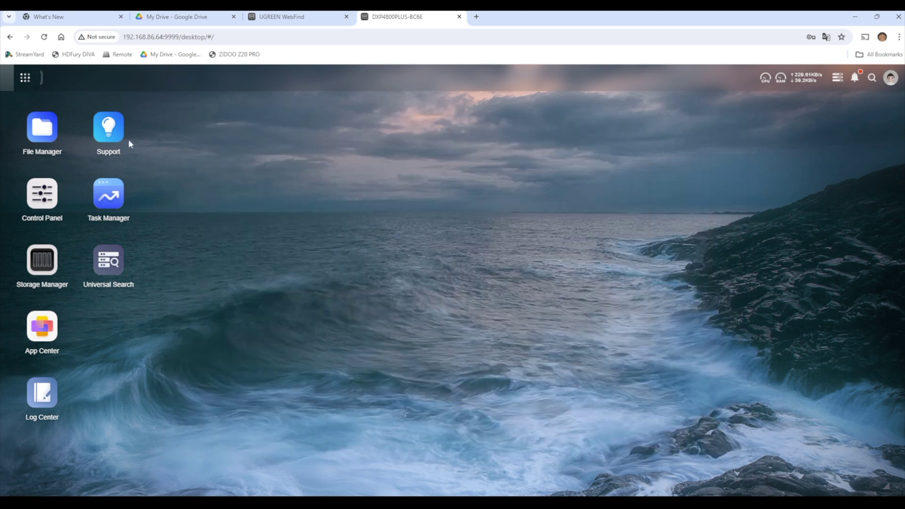
{"action": "left_click", "coordinate": [43, 134]}
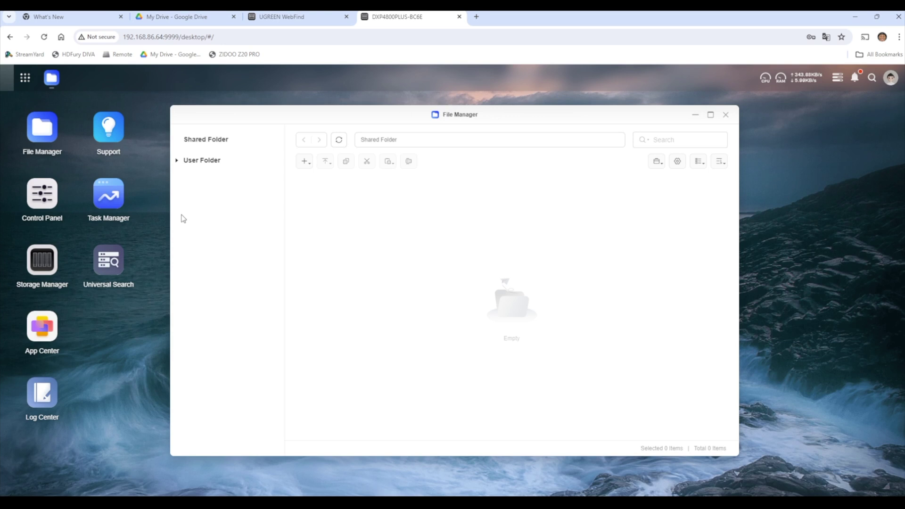
Step: Create the shared folder 'HATORAID COWBOY CINEMA' on Storage Space 1, accepting default permissions
{"action": "left_click", "coordinate": [208, 138]}
{"action": "left_click", "coordinate": [303, 166]}
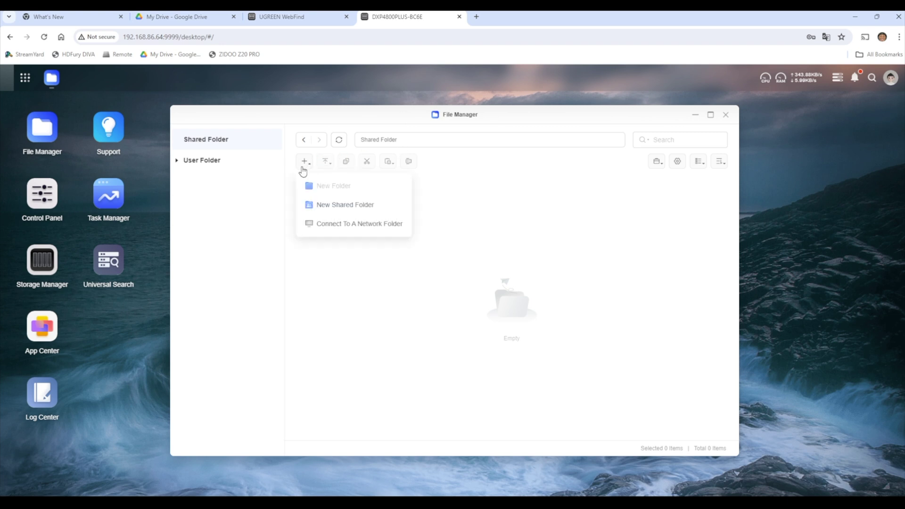
{"action": "left_click", "coordinate": [340, 205]}
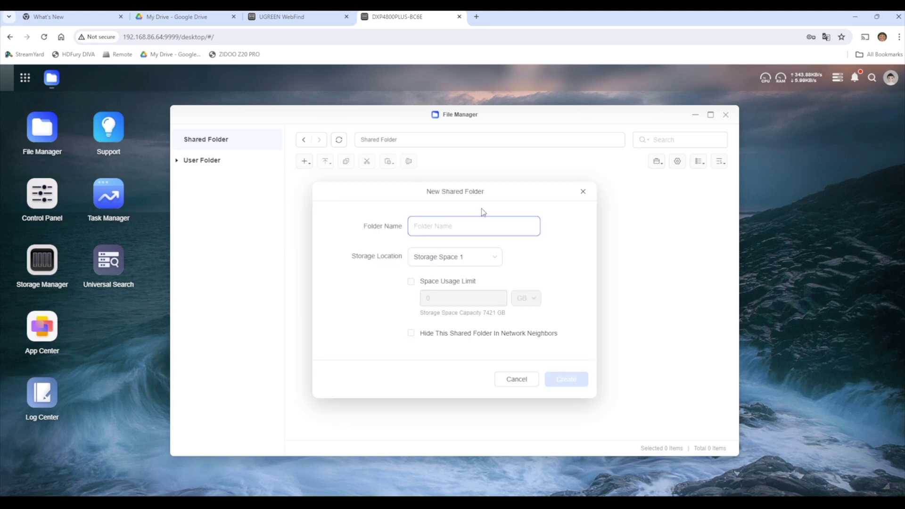
{"action": "type", "text": "HAT"}
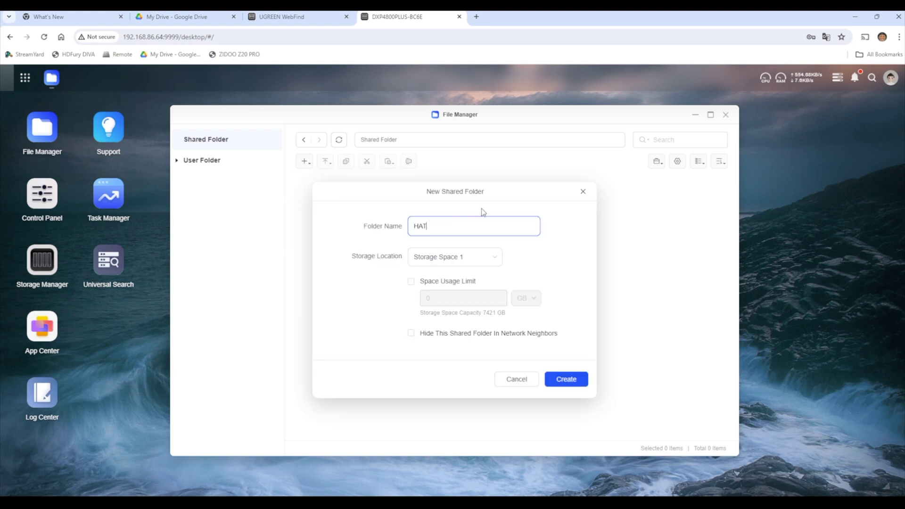
{"action": "type", "text": "ORAID COWBOY CINEMA"}
{"action": "left_click", "coordinate": [495, 258]}
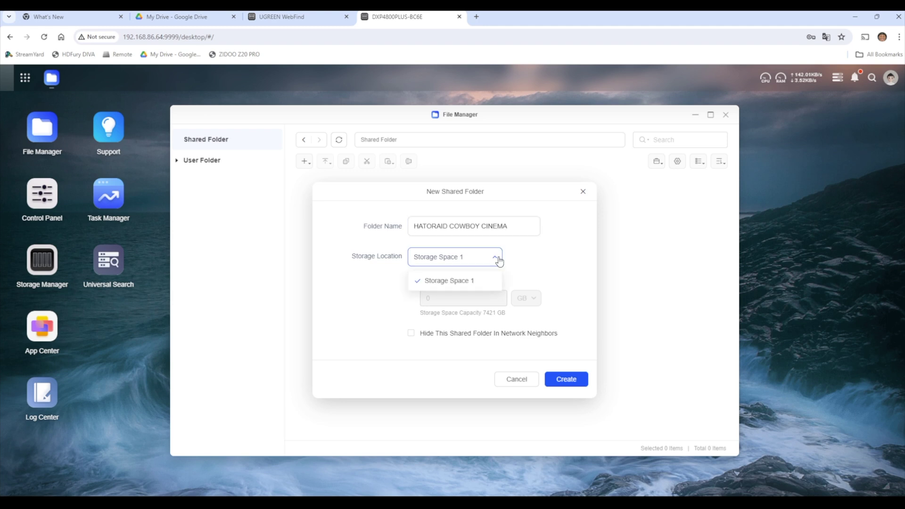
{"action": "left_click", "coordinate": [534, 275]}
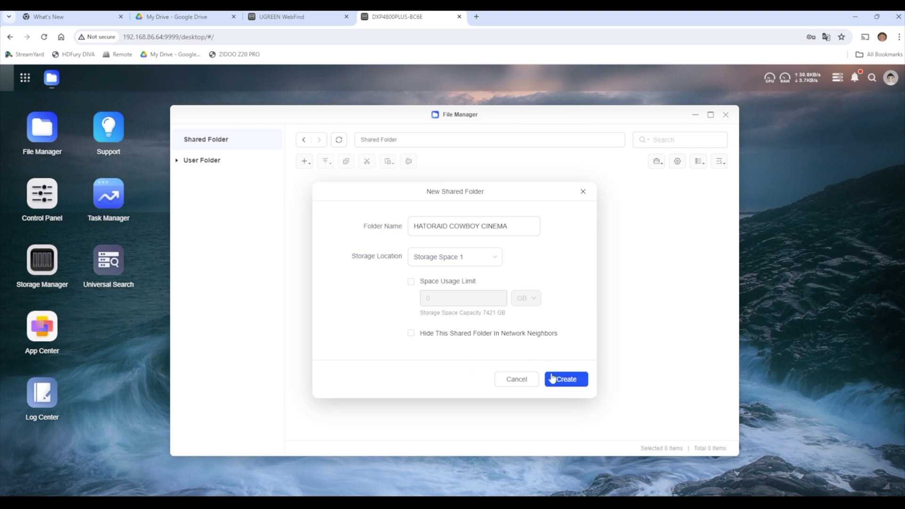
{"action": "left_click", "coordinate": [567, 381]}
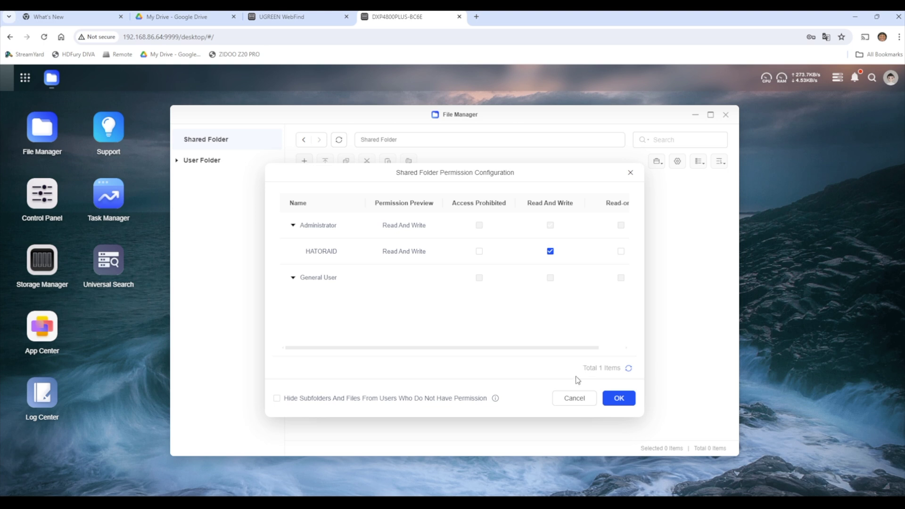
{"action": "left_click", "coordinate": [618, 399]}
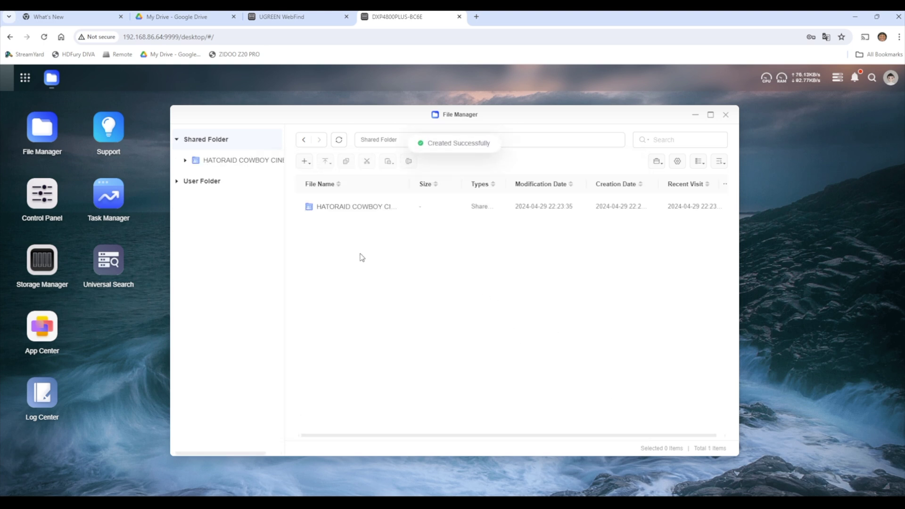
Step: Create a shared folder named 'PLEX SERVER UGREEN STORAGE' and give admin Read And Write access
{"action": "left_click", "coordinate": [304, 162]}
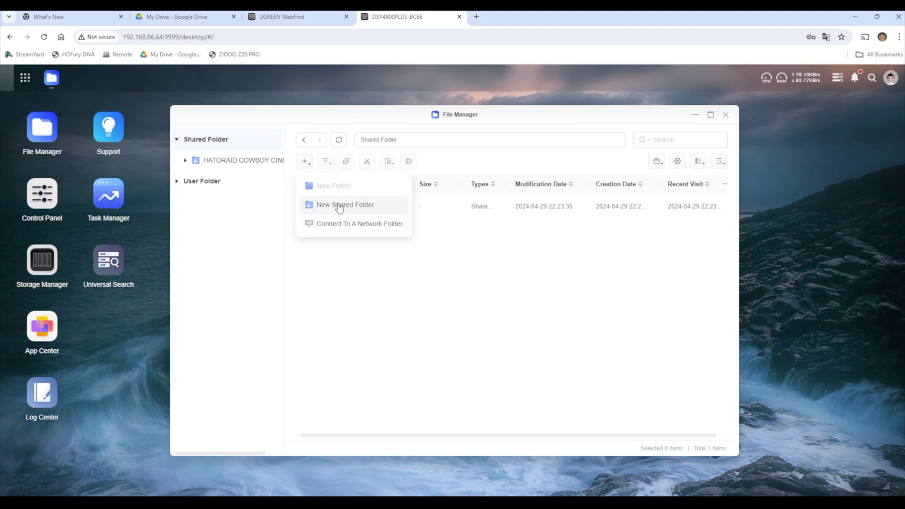
{"action": "left_click", "coordinate": [337, 204]}
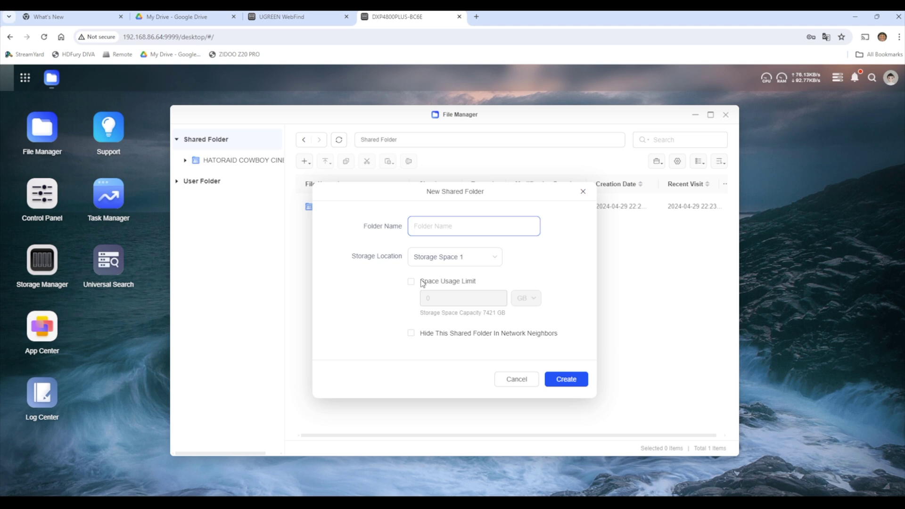
{"action": "type", "text": "PLEX SERVER UG"}
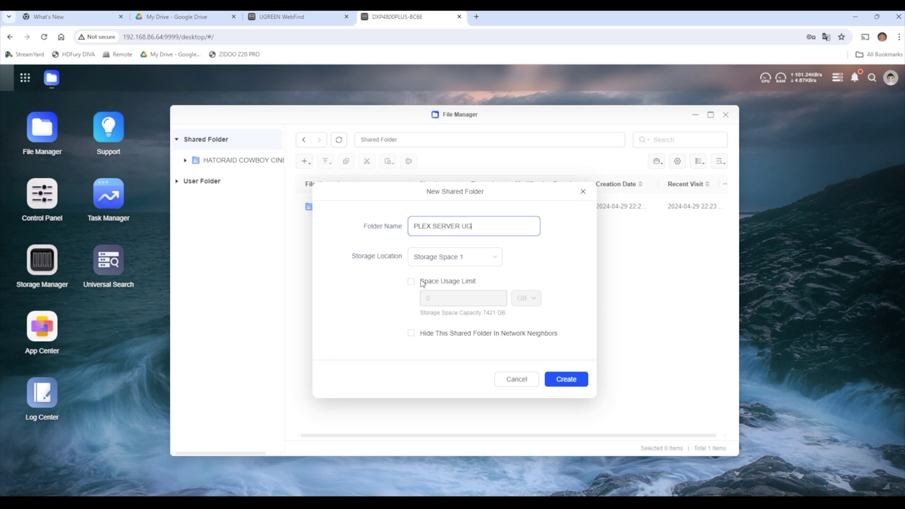
{"action": "type", "text": "REEN STORAGE"}
{"action": "left_click", "coordinate": [551, 381]}
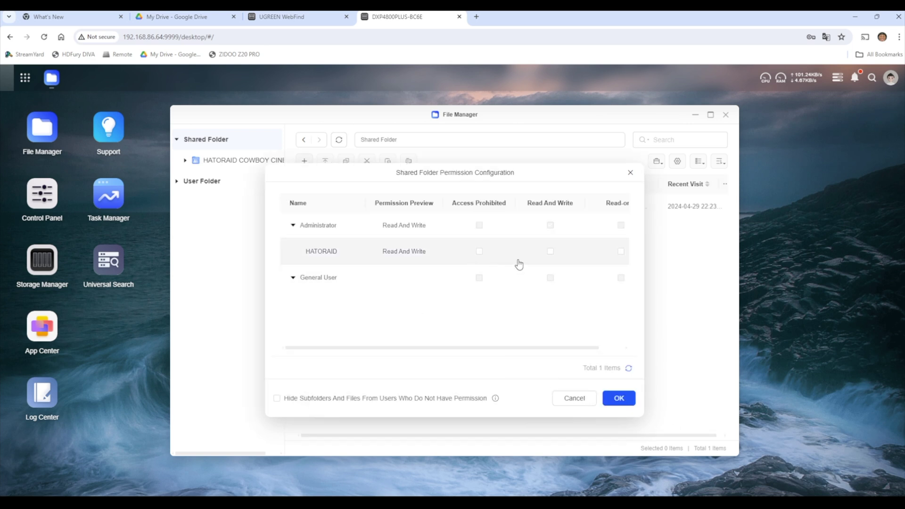
{"action": "left_click", "coordinate": [550, 251]}
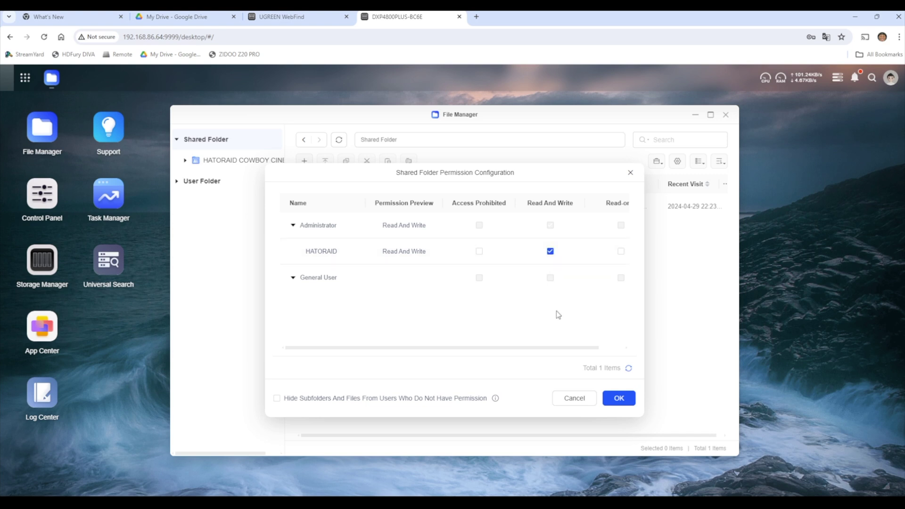
{"action": "left_click", "coordinate": [618, 398]}
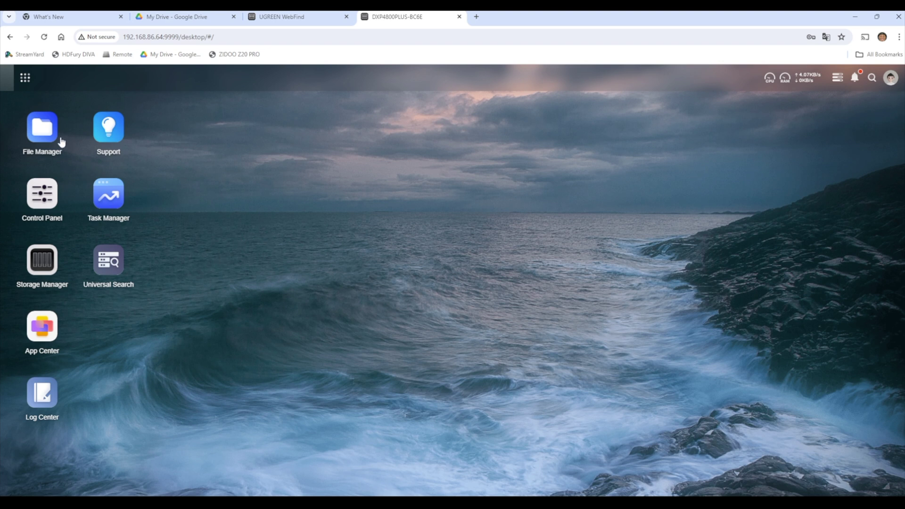
Step: Enable the SMB service in File Service, rename the work group to HATORAID, and save
{"action": "left_click", "coordinate": [39, 190]}
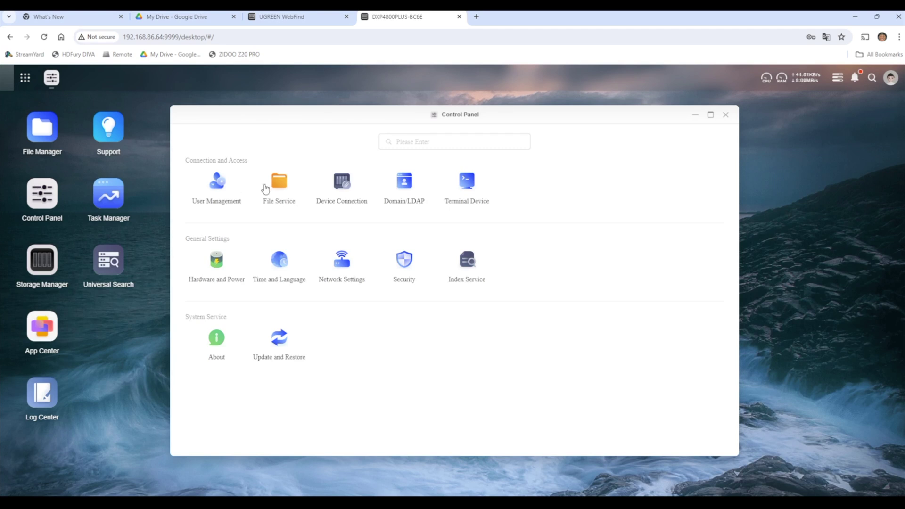
{"action": "left_click", "coordinate": [277, 183]}
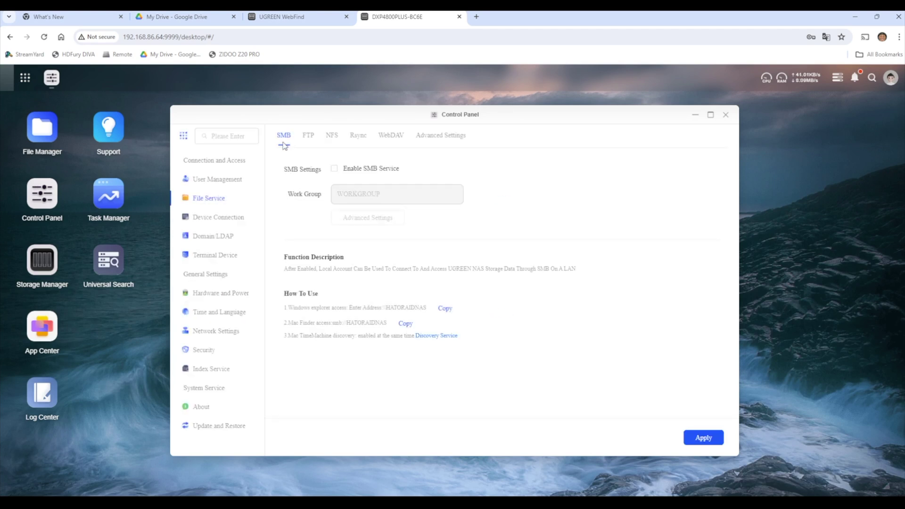
{"action": "left_click", "coordinate": [335, 169]}
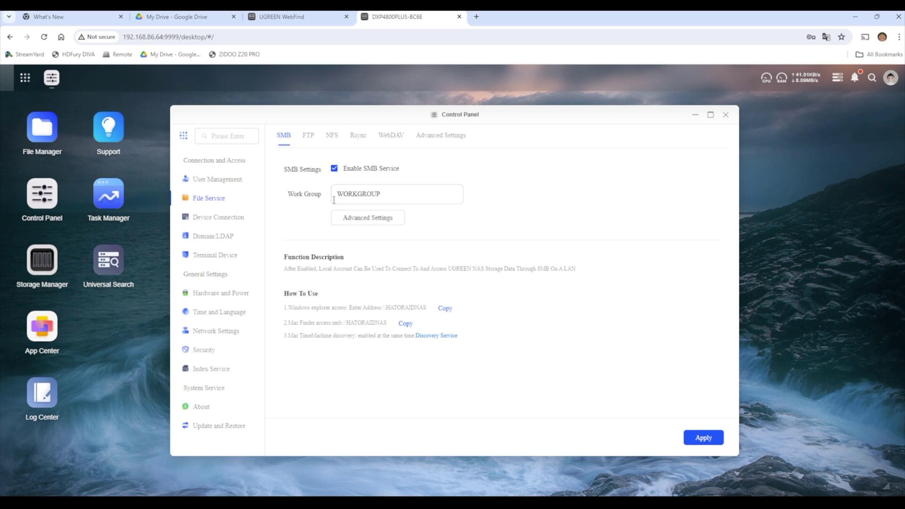
{"action": "left_click_drag", "start_coordinate": [400, 195], "coordinate": [329, 202]}
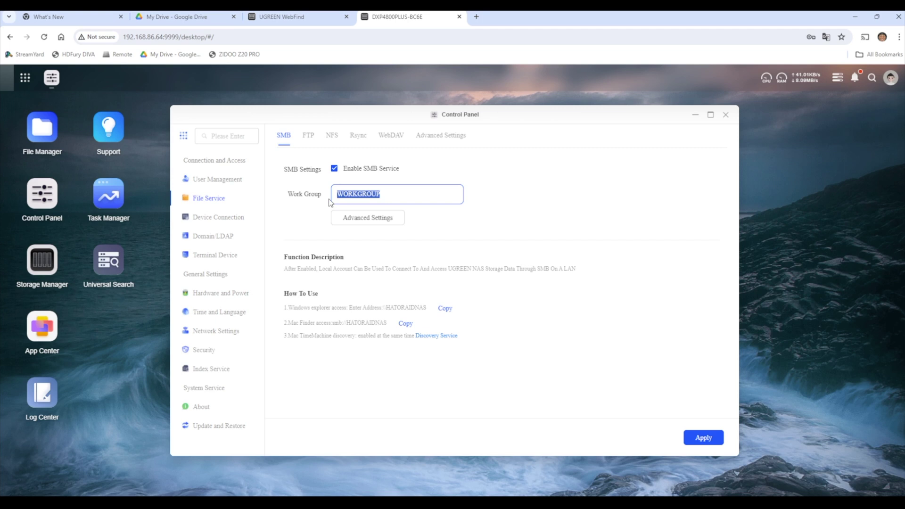
{"action": "type", "text": "HATORAID"}
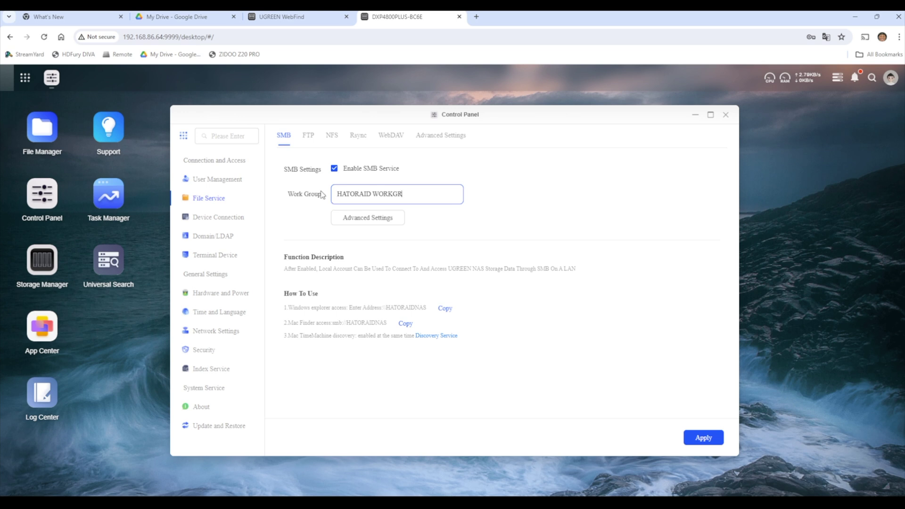
{"action": "left_click", "coordinate": [309, 135]}
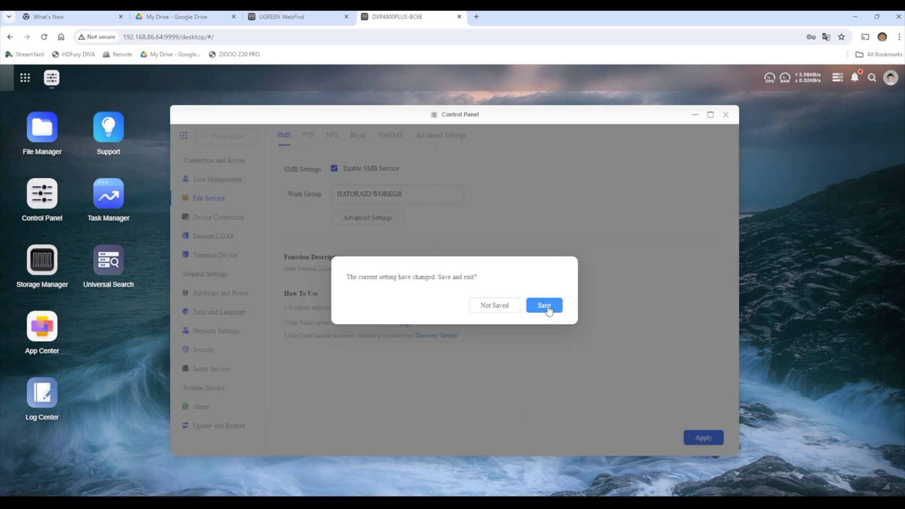
{"action": "left_click", "coordinate": [547, 307]}
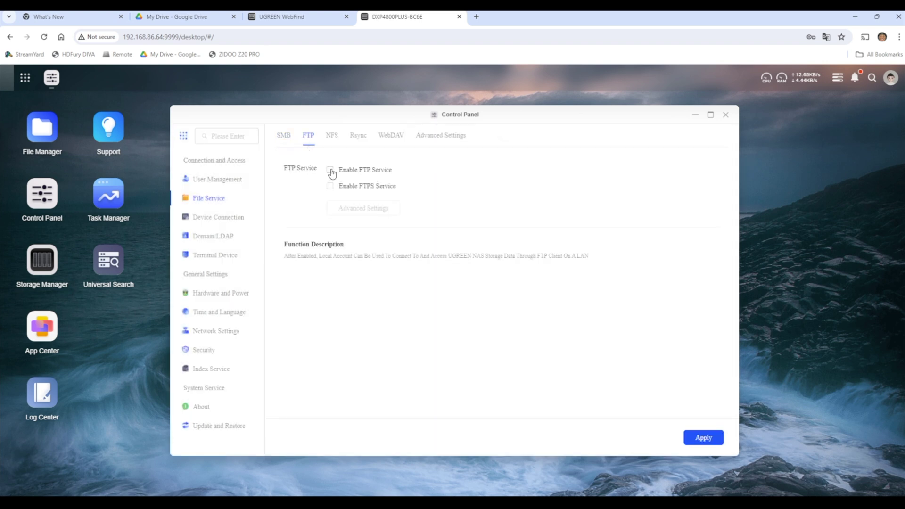
Step: Enable the FTP service, dismiss its warning tip, and apply the change
{"action": "left_click", "coordinate": [329, 170]}
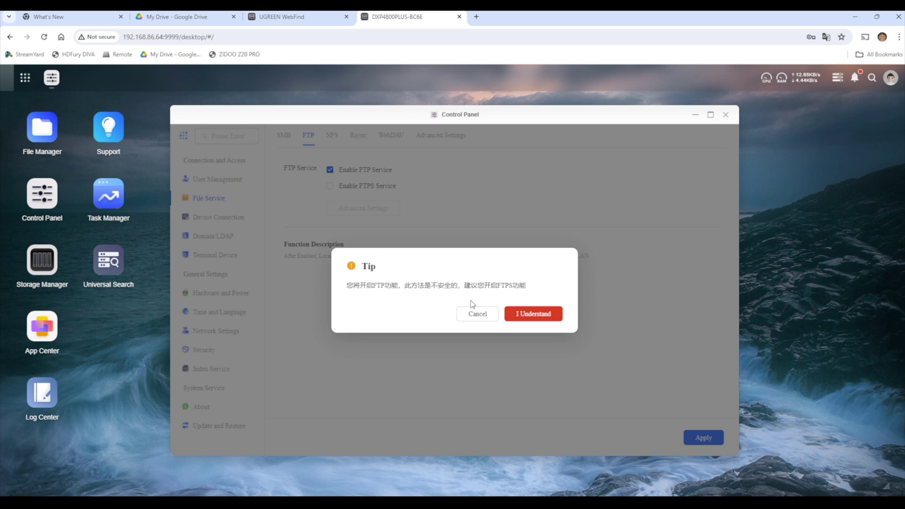
{"action": "left_click", "coordinate": [514, 317]}
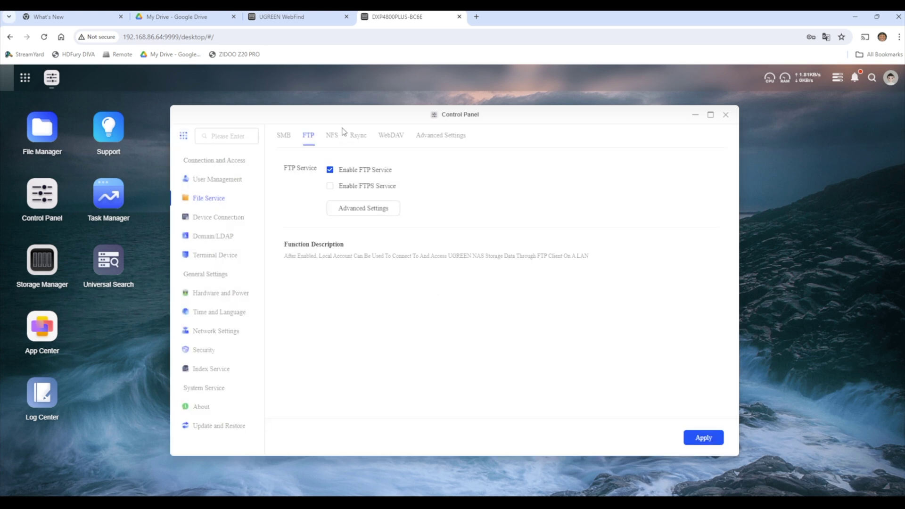
{"action": "left_click", "coordinate": [703, 437]}
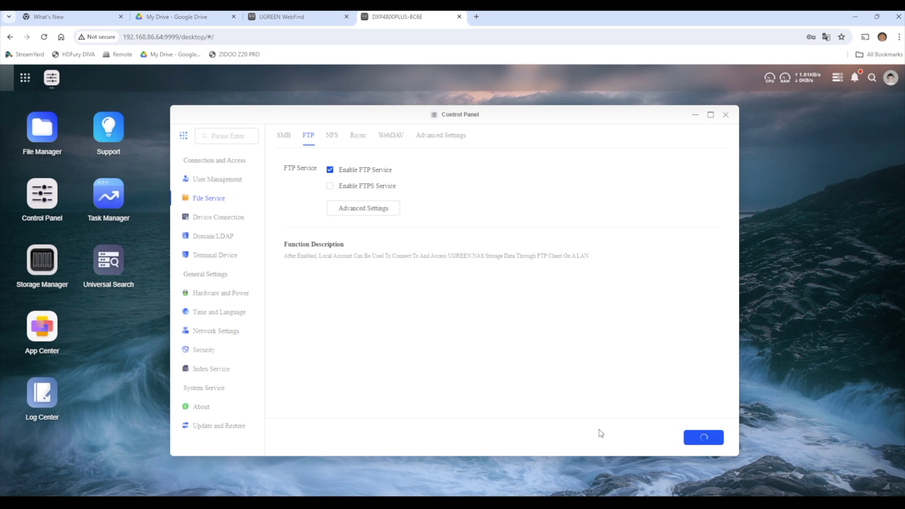
Step: Enable and apply the NFS service, then close Control Panel
{"action": "left_click", "coordinate": [332, 138]}
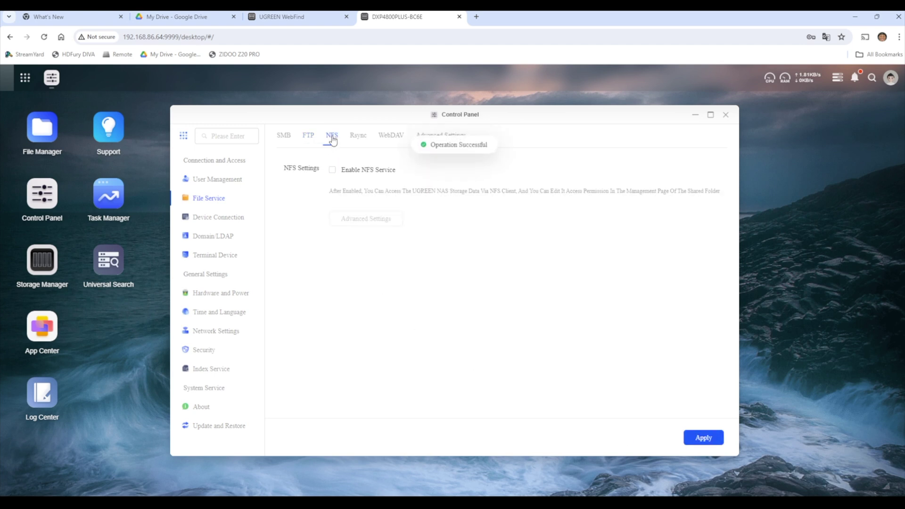
{"action": "left_click", "coordinate": [332, 170]}
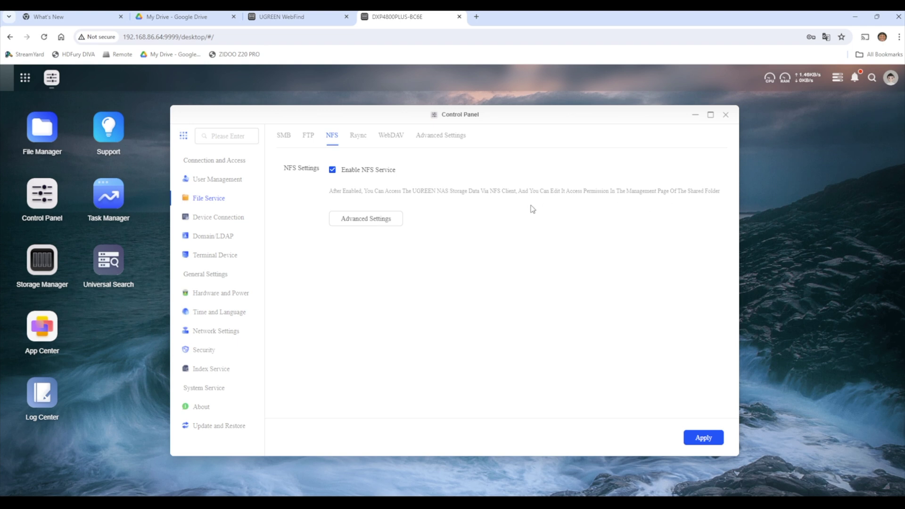
{"action": "left_click", "coordinate": [710, 441]}
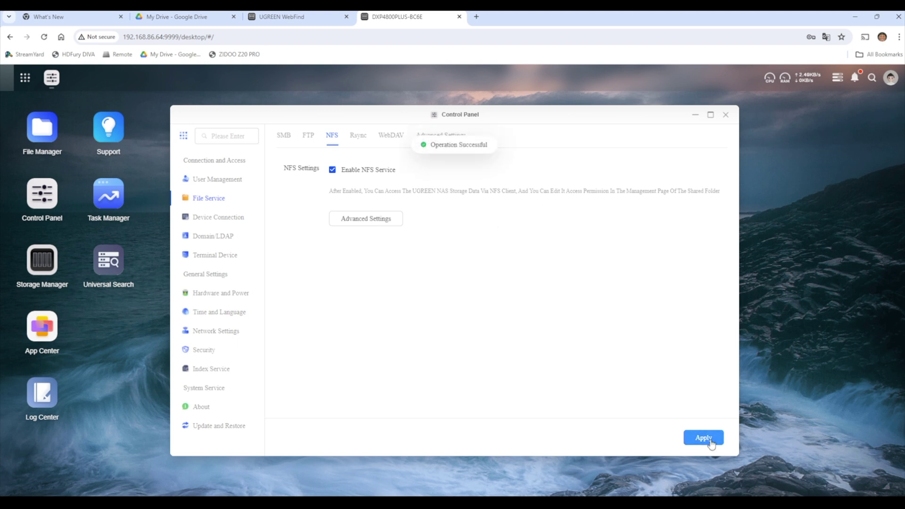
{"action": "left_click", "coordinate": [725, 114]}
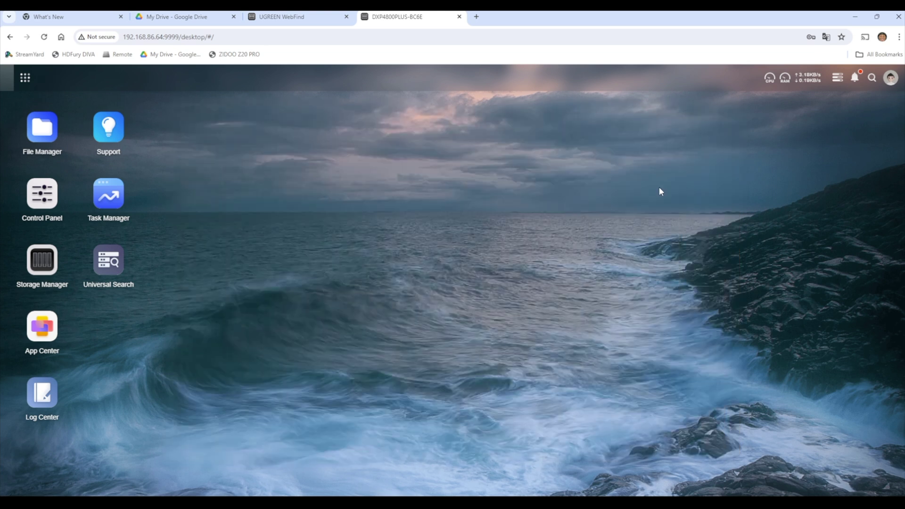
Step: Open NFS Permission in the PLEX SERVER UGREEN STORAGE share's properties and add a rule
{"action": "left_click", "coordinate": [44, 136]}
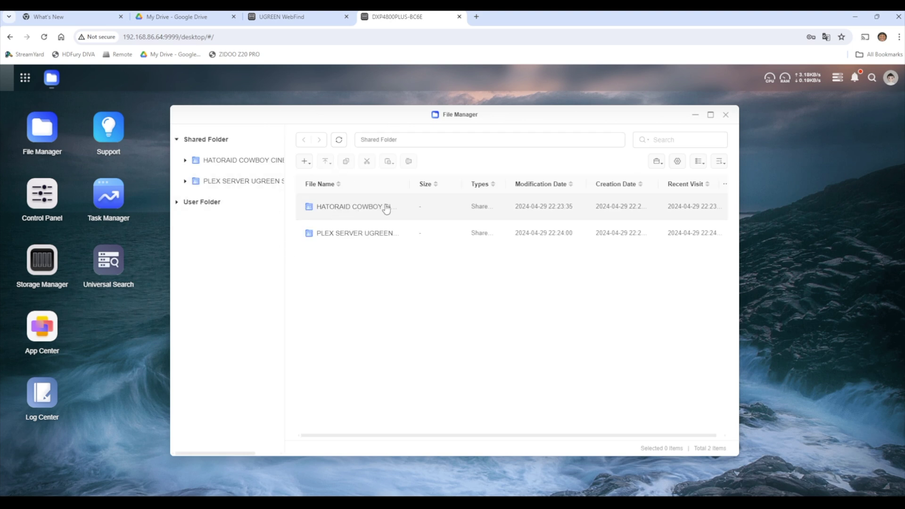
{"action": "right_click", "coordinate": [353, 236]}
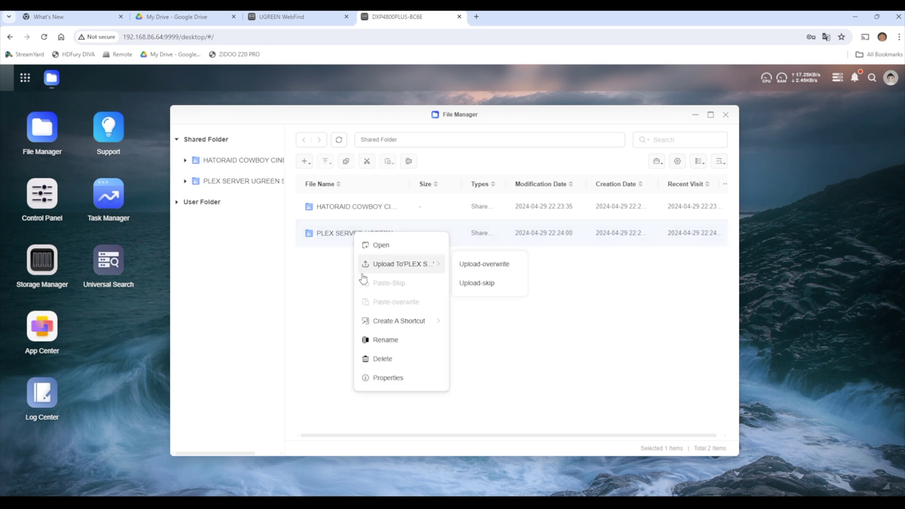
{"action": "left_click", "coordinate": [374, 380]}
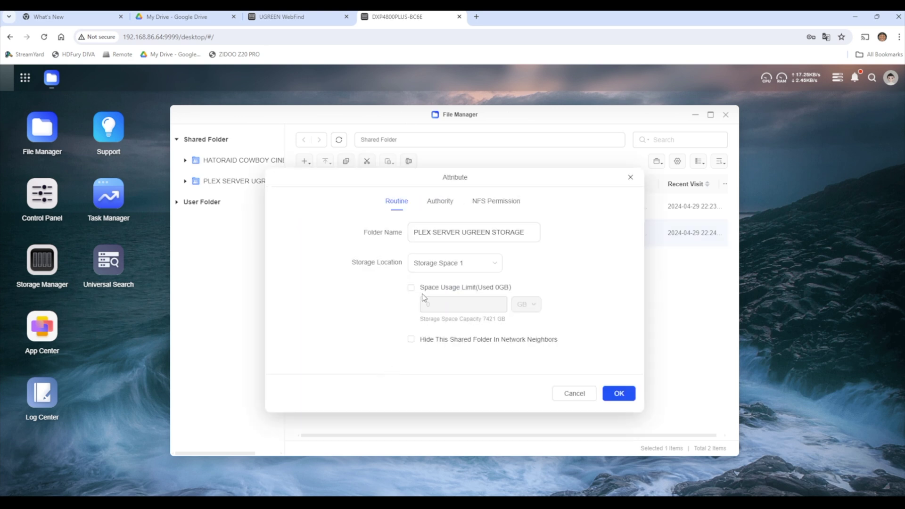
{"action": "left_click", "coordinate": [481, 202]}
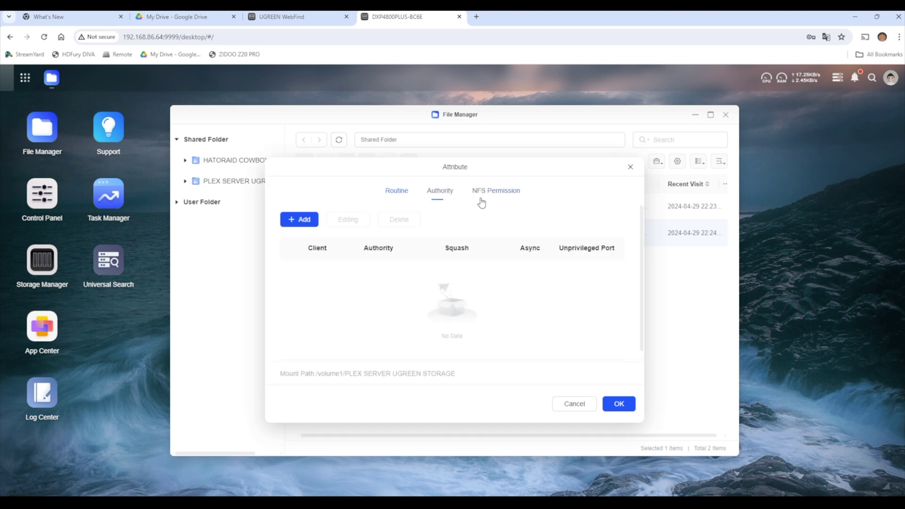
{"action": "left_click", "coordinate": [300, 219]}
Step: Set the rule to 192.168.86.44, Read And Write, AUTH_SYS, async on, and save it
{"action": "left_click", "coordinate": [444, 202]}
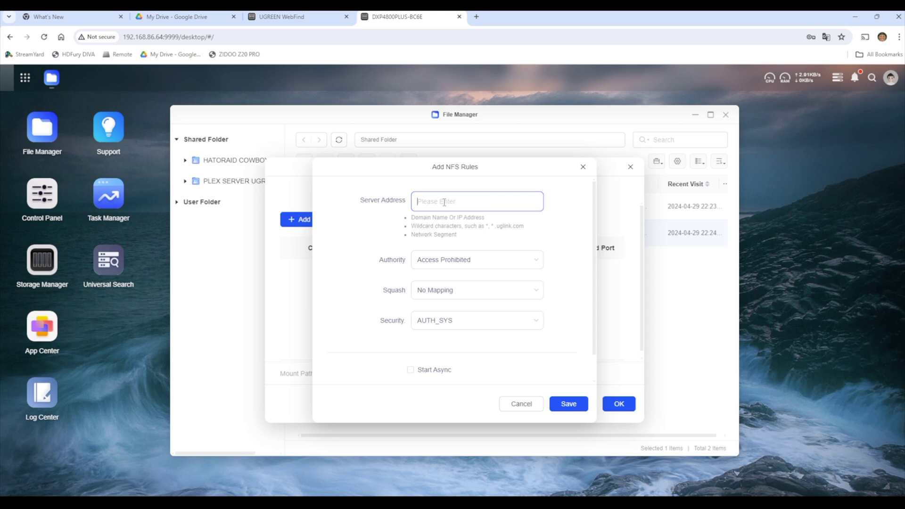
{"action": "type", "text": "192.168.86.44"}
{"action": "left_click", "coordinate": [531, 261]}
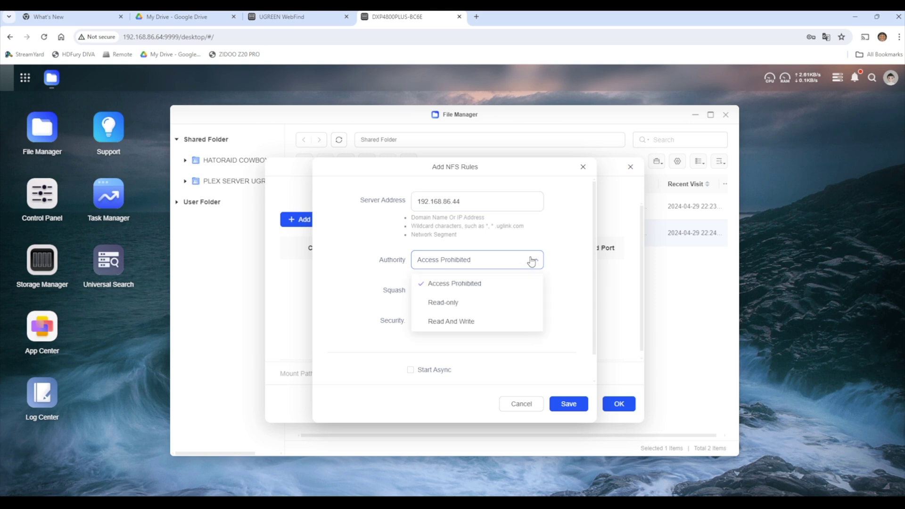
{"action": "left_click", "coordinate": [436, 323]}
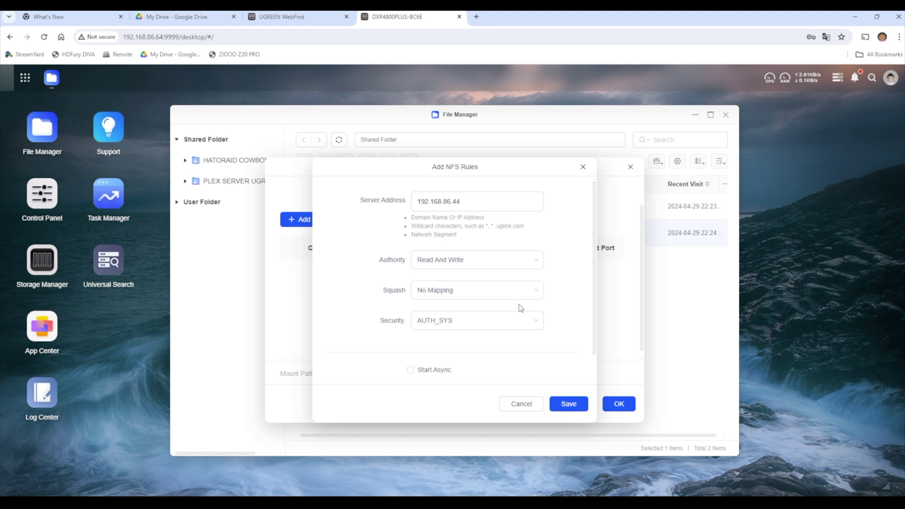
{"action": "left_click", "coordinate": [535, 321]}
{"action": "left_click", "coordinate": [532, 349]}
{"action": "left_click", "coordinate": [410, 371]}
{"action": "left_click", "coordinate": [569, 405]}
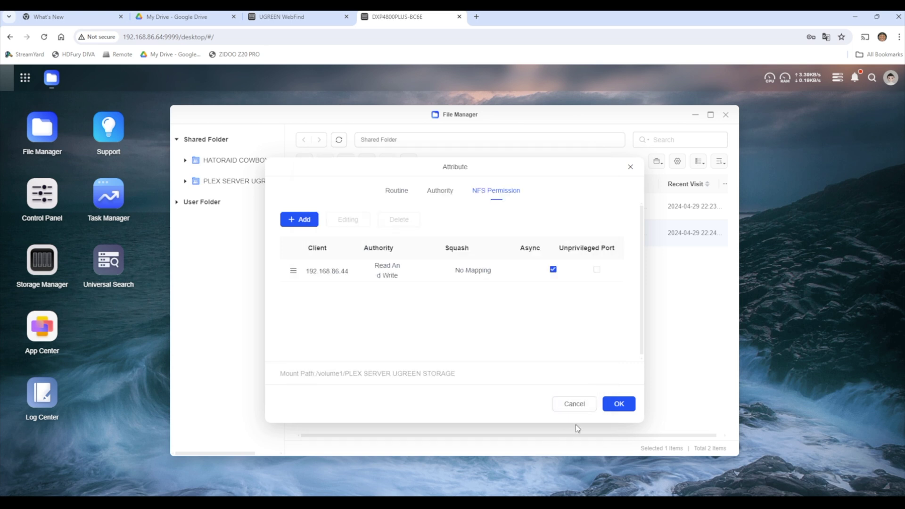
{"action": "left_click", "coordinate": [610, 403]}
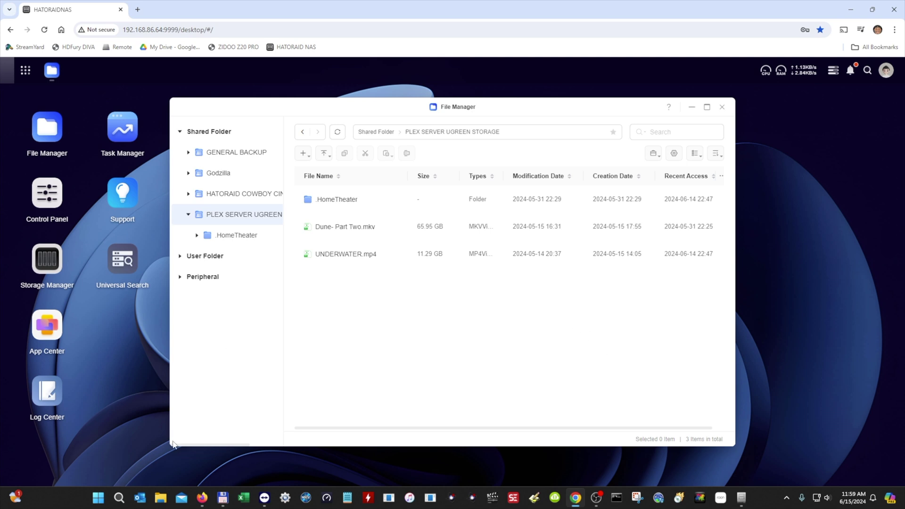
Step: Show the Network view in File Explorer, listing HATORAIDNAS, then minimize the window
{"action": "left_click", "coordinate": [161, 498]}
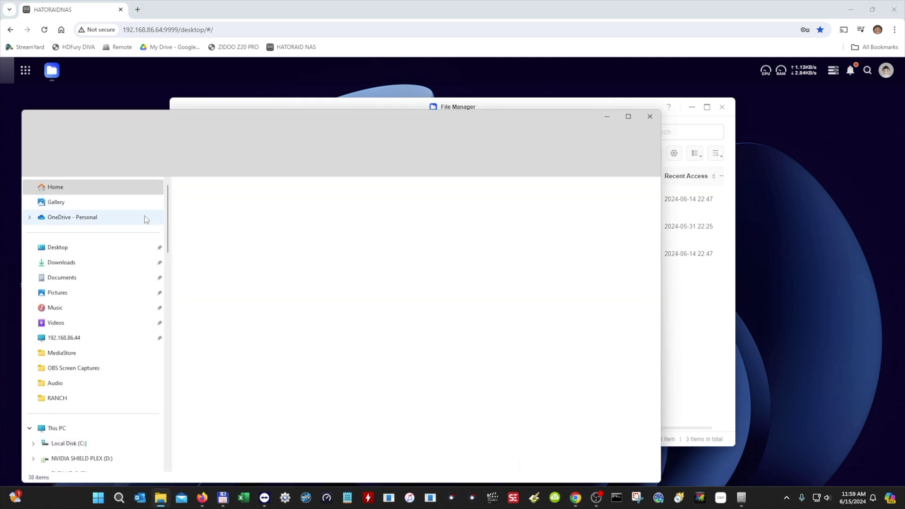
{"action": "scroll", "coordinate": [134, 272], "scroll_direction": "down", "scroll_amount": 10}
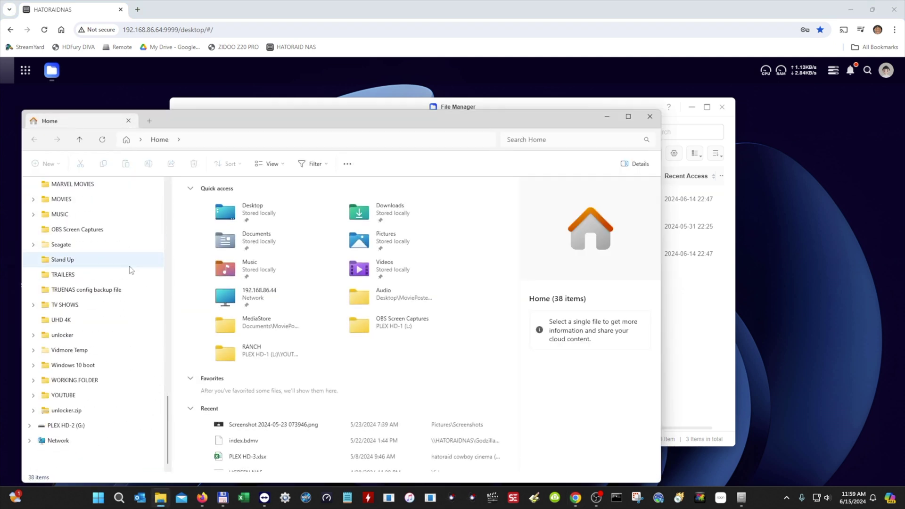
{"action": "left_click", "coordinate": [57, 440]}
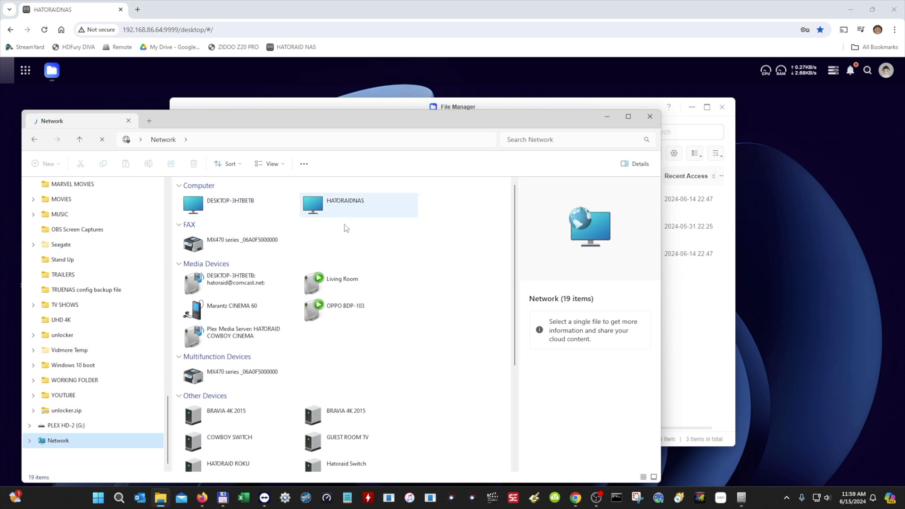
{"action": "left_click", "coordinate": [606, 117]}
Step: In Total Commander, open Map Network Drive, review drive letters and share paths, then cancel
{"action": "left_click", "coordinate": [223, 498]}
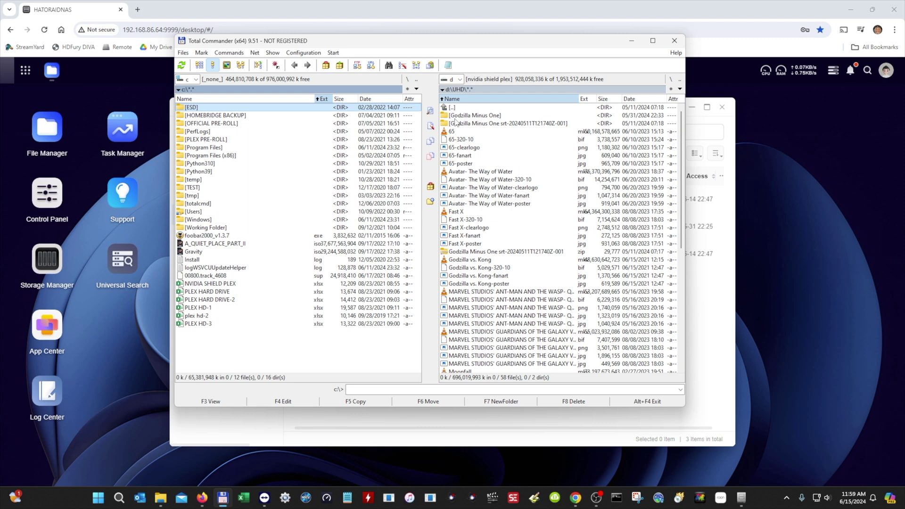
{"action": "left_click", "coordinate": [460, 79]}
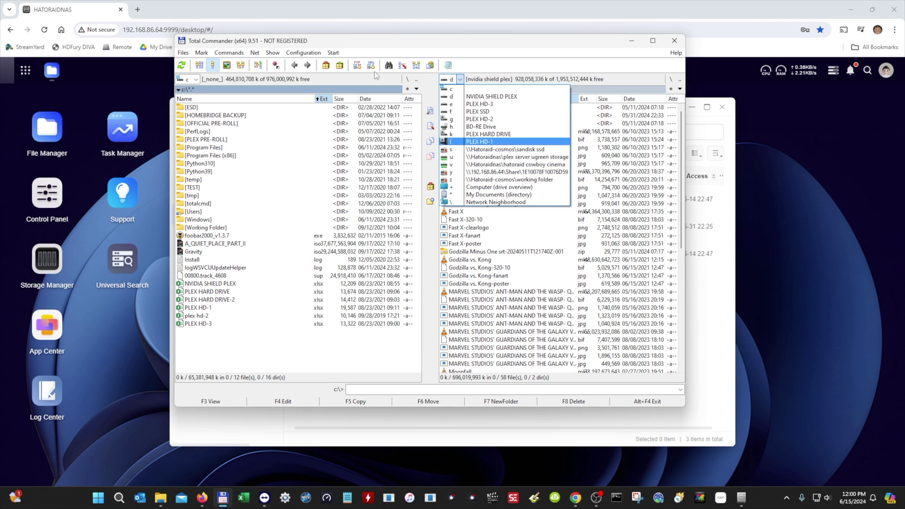
{"action": "left_click", "coordinate": [255, 54]}
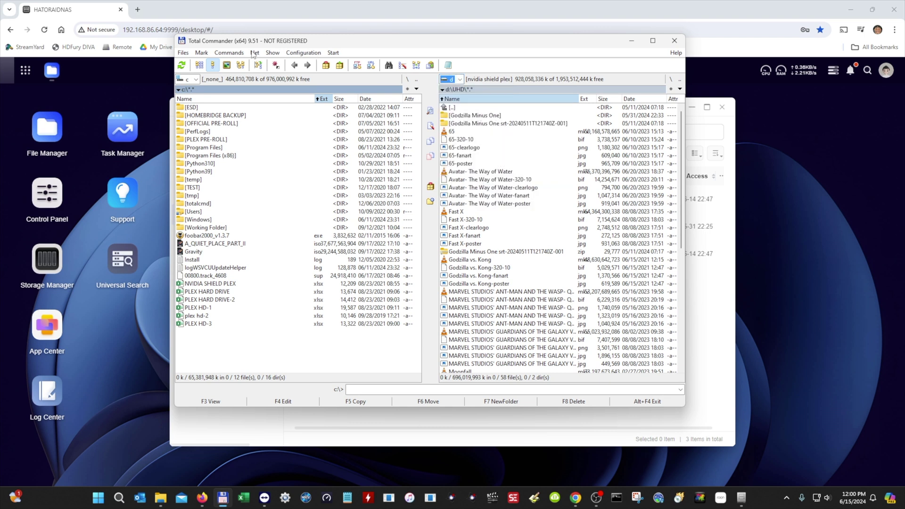
{"action": "left_click", "coordinate": [254, 53]}
{"action": "left_click", "coordinate": [266, 65]}
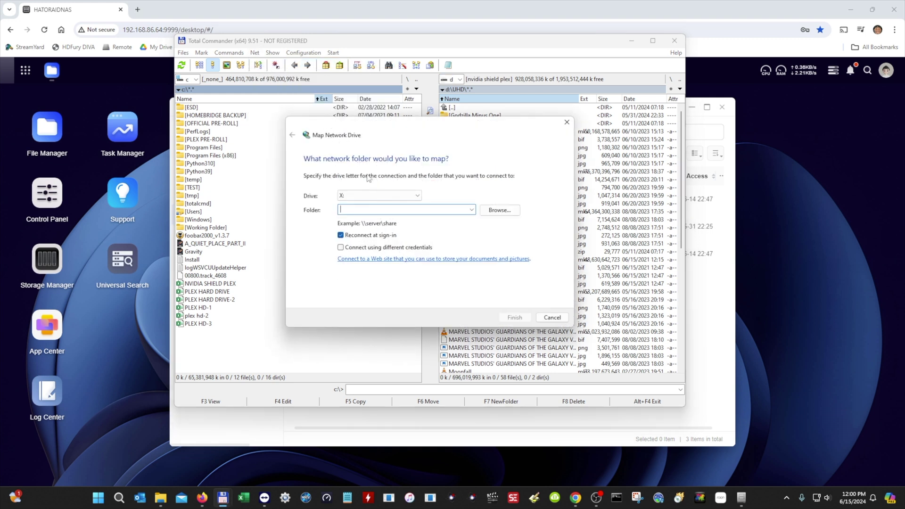
{"action": "left_click", "coordinate": [417, 196]}
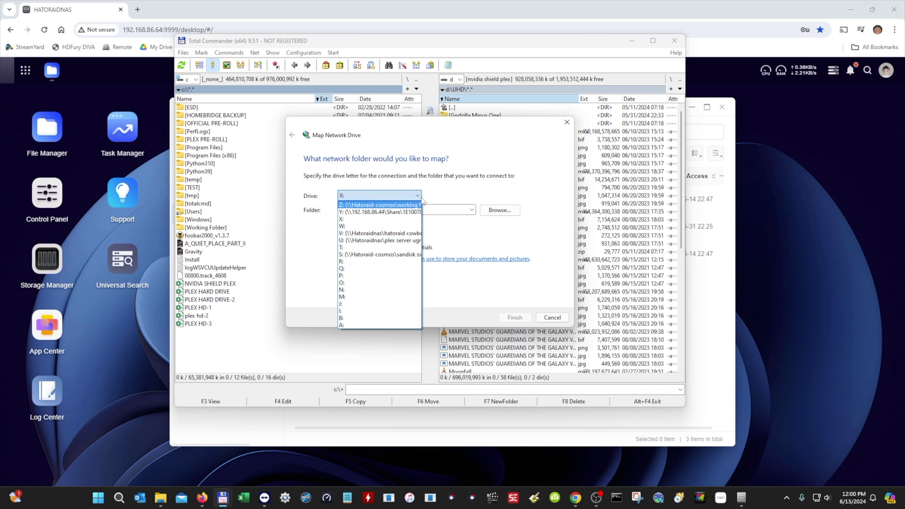
{"action": "left_click", "coordinate": [436, 207]}
{"action": "left_click", "coordinate": [471, 210]}
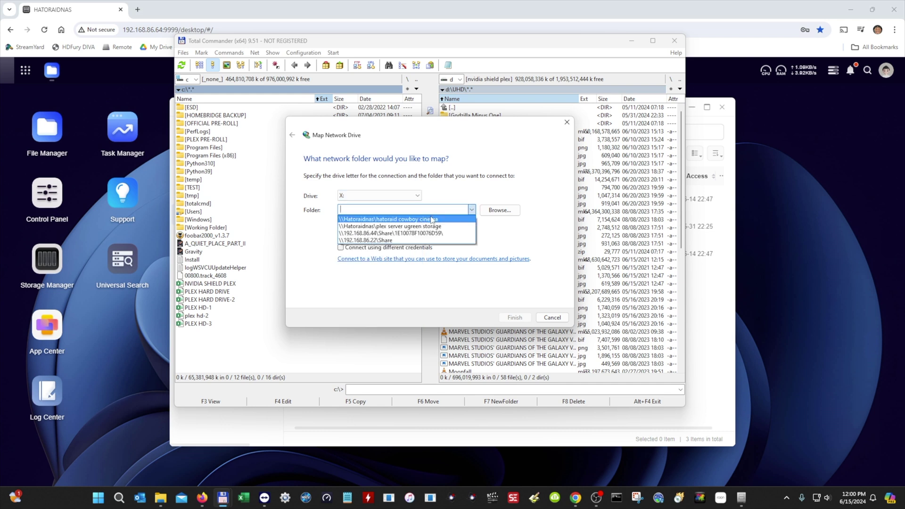
{"action": "left_click", "coordinate": [418, 197]}
{"action": "left_click", "coordinate": [418, 196]}
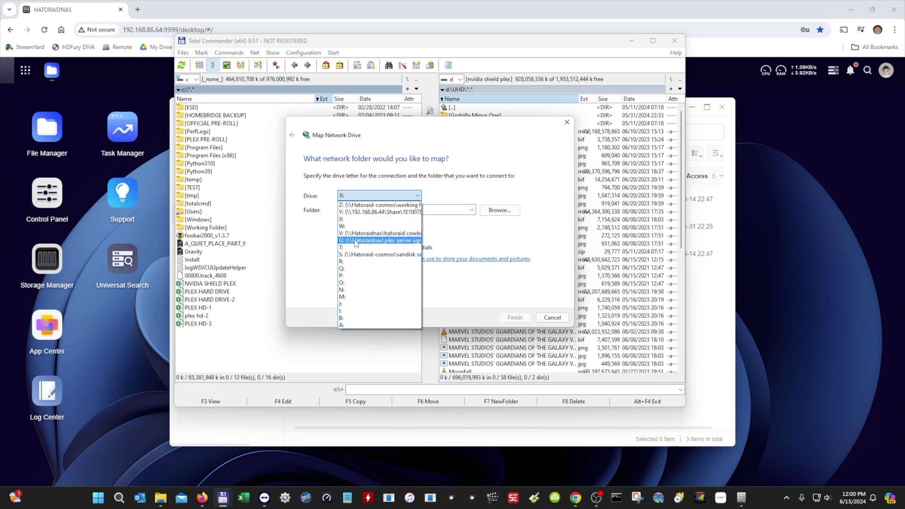
{"action": "left_click", "coordinate": [546, 318]}
{"action": "left_click", "coordinate": [546, 318]}
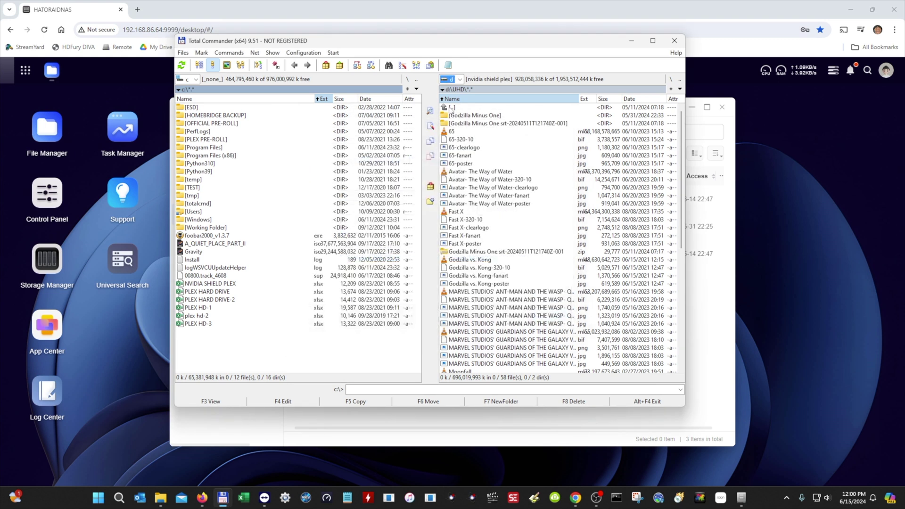
Step: Switch the right panel to the U: drive (plex server ugreen storage) and move the window aside
{"action": "left_click", "coordinate": [457, 80]}
{"action": "left_click", "coordinate": [456, 155]}
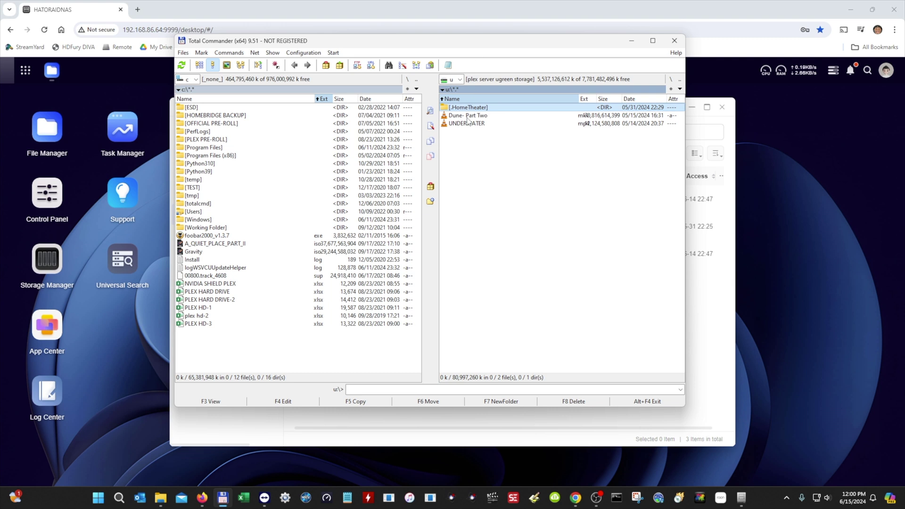
{"action": "left_click_drag", "start_coordinate": [449, 44], "coordinate": [689, 159]}
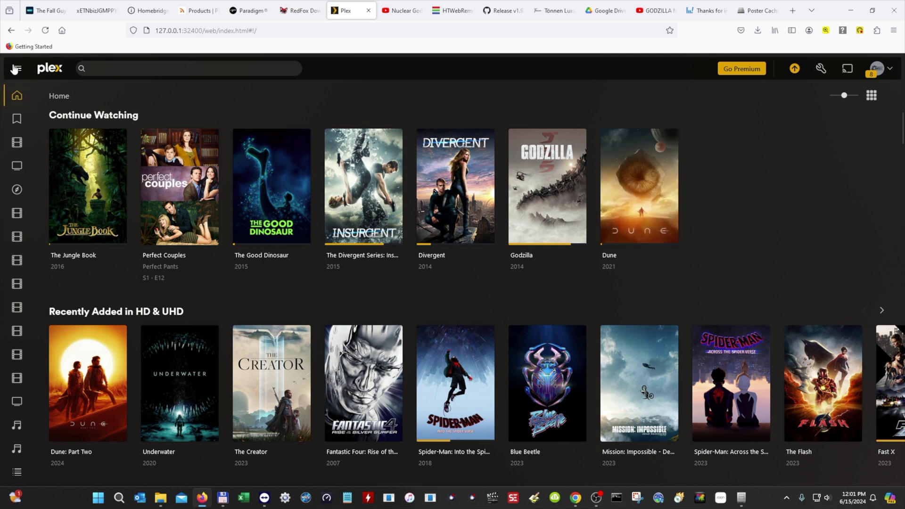
Step: Expand the Plex sidebar so the library names are listed
{"action": "left_click", "coordinate": [15, 69]}
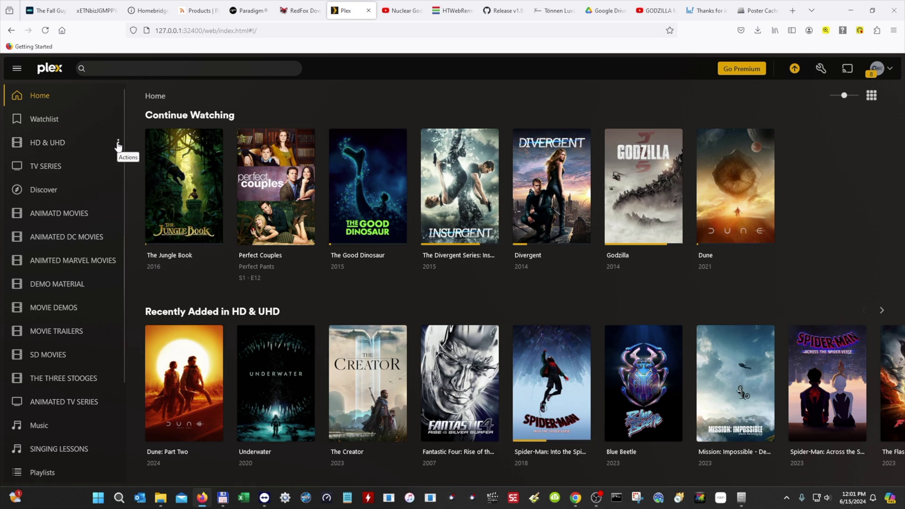
Step: Open the HD & UHD library's menu to show its Manage Library options
{"action": "left_click", "coordinate": [119, 144]}
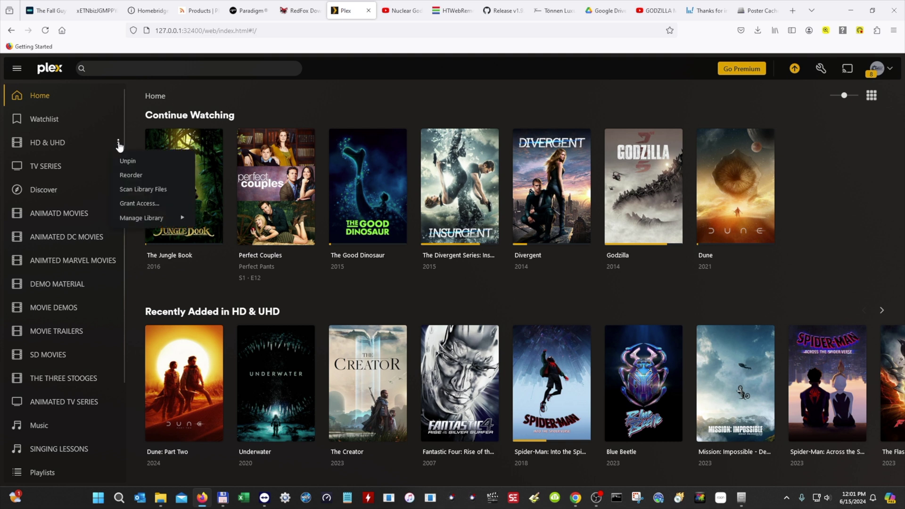
{"action": "mouse_move", "coordinate": [136, 225]}
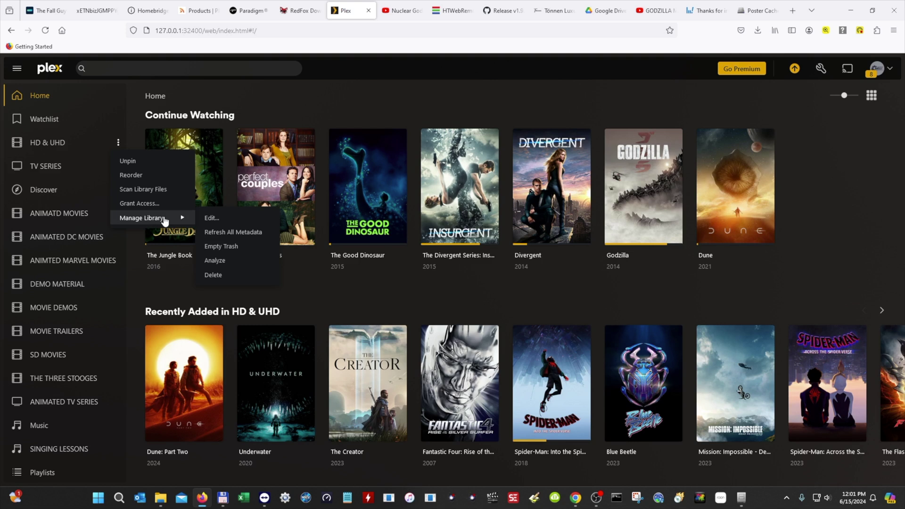
Step: Edit HD & UHD's folder list, glance at the NAS share, and open Browse For Media Folder
{"action": "left_click", "coordinate": [214, 217]}
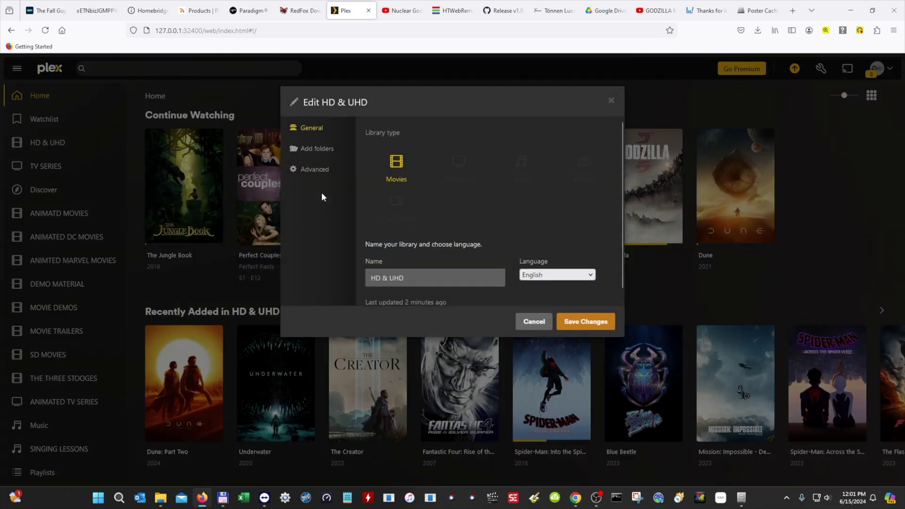
{"action": "left_click", "coordinate": [324, 159]}
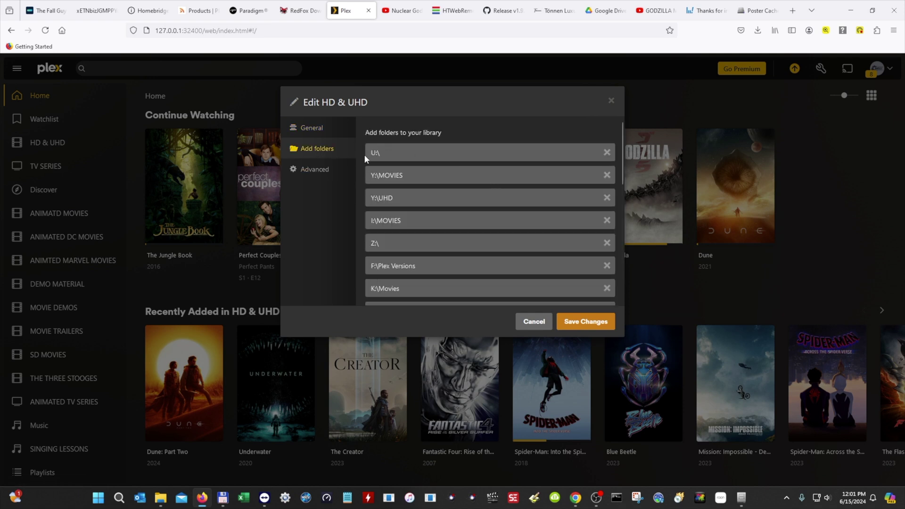
{"action": "scroll", "coordinate": [398, 184], "scroll_direction": "down", "scroll_amount": 5}
{"action": "scroll", "coordinate": [411, 208], "scroll_direction": "up", "scroll_amount": 4}
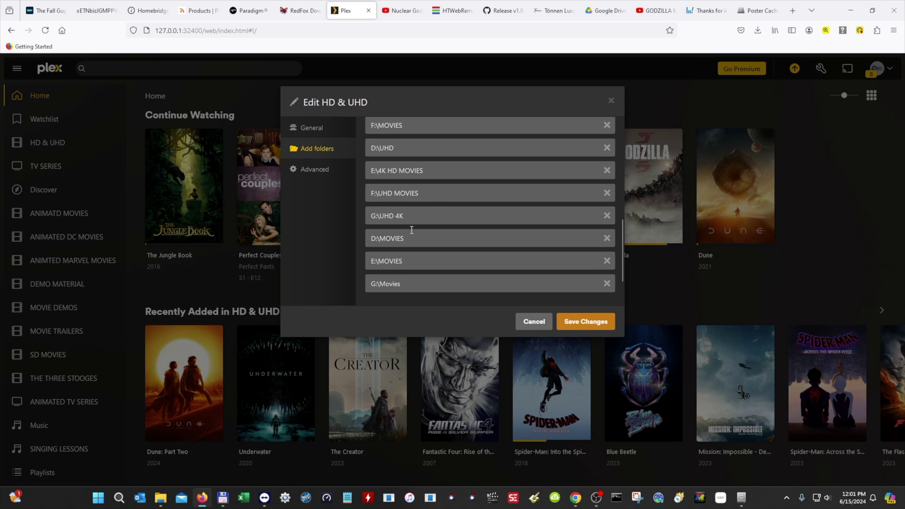
{"action": "scroll", "coordinate": [412, 225], "scroll_direction": "up", "scroll_amount": 1}
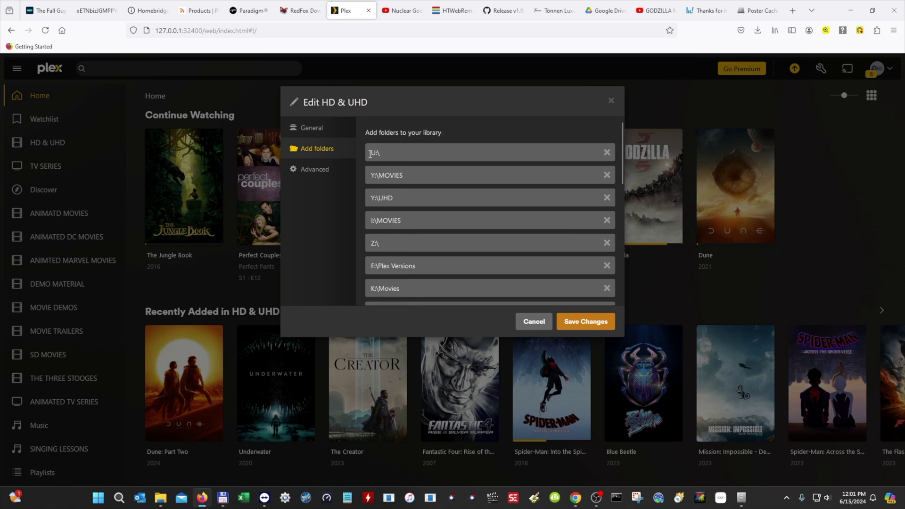
{"action": "left_click", "coordinate": [222, 497]}
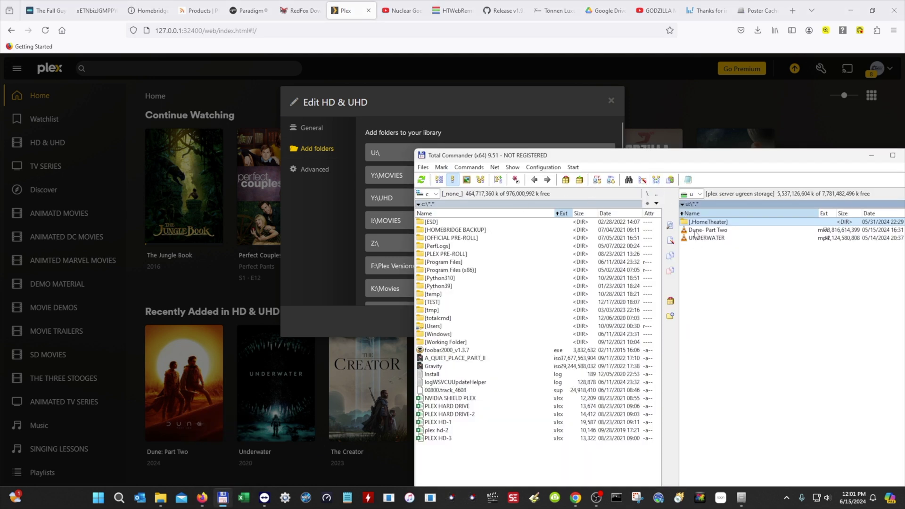
{"action": "left_click", "coordinate": [414, 103]}
{"action": "scroll", "coordinate": [537, 268], "scroll_direction": "down", "scroll_amount": 5}
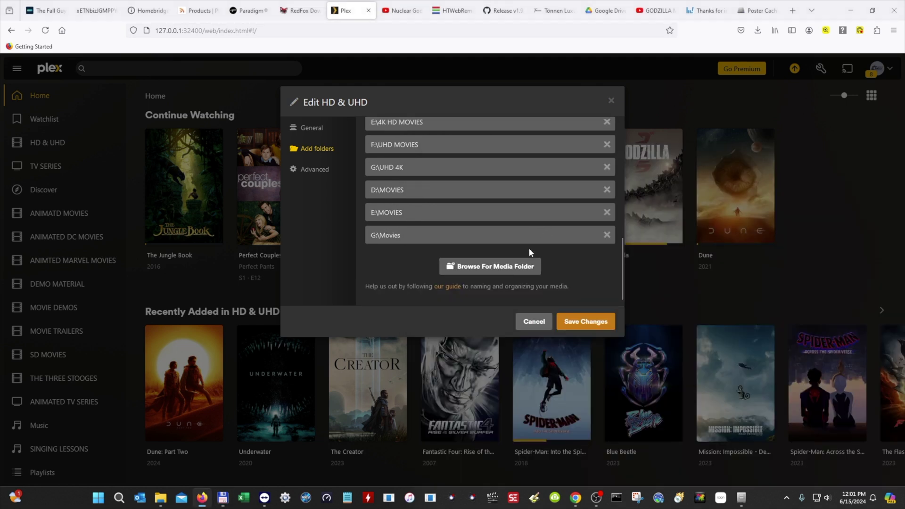
{"action": "left_click", "coordinate": [486, 266]}
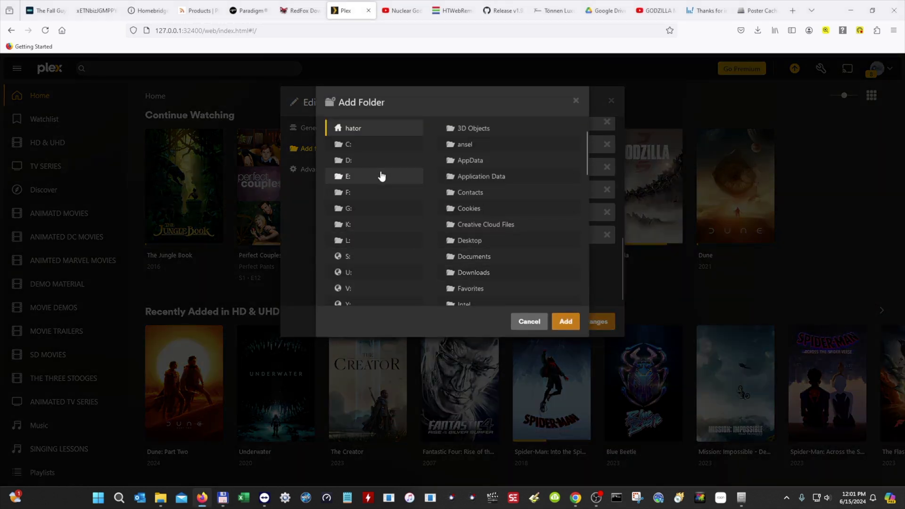
Step: View the U: drive in Add Folder, check the NAS File Manager, then cancel the browser
{"action": "scroll", "coordinate": [378, 177], "scroll_direction": "down", "scroll_amount": 5}
{"action": "scroll", "coordinate": [377, 185], "scroll_direction": "up", "scroll_amount": 4}
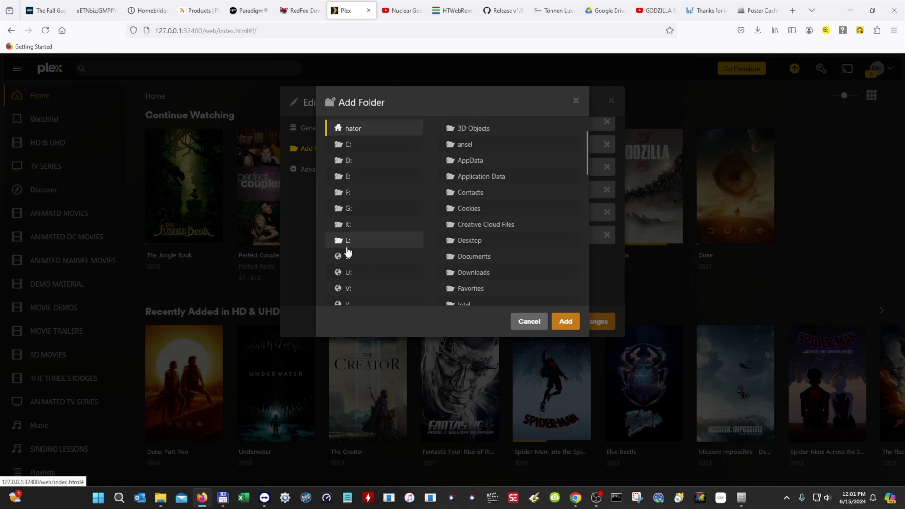
{"action": "scroll", "coordinate": [354, 241], "scroll_direction": "down", "scroll_amount": 2}
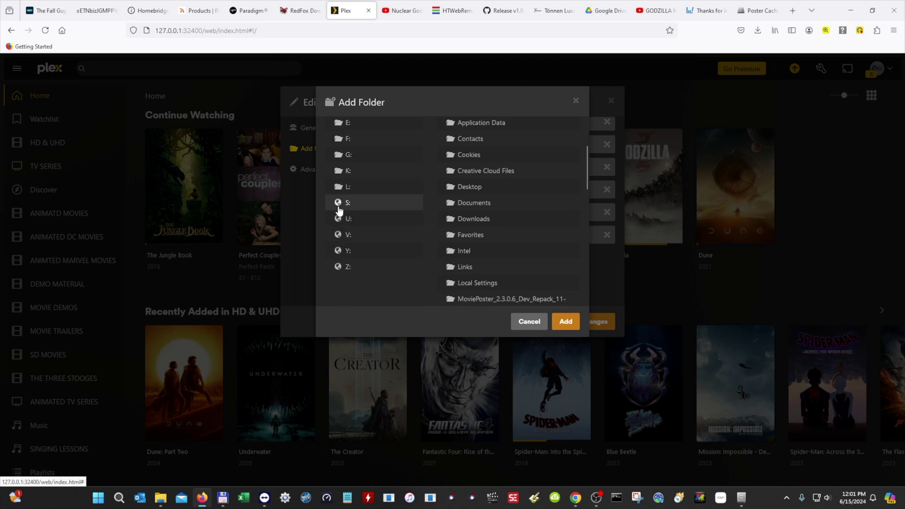
{"action": "left_click", "coordinate": [368, 220]}
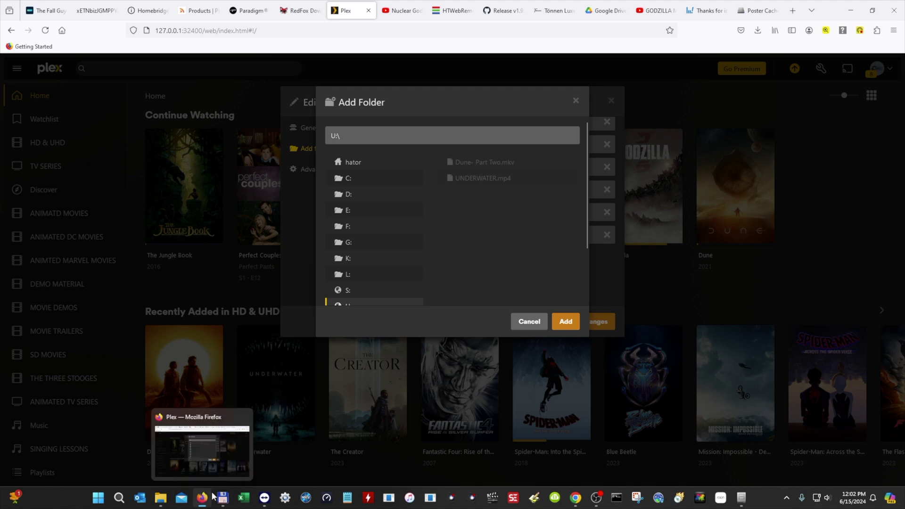
{"action": "left_click", "coordinate": [575, 448]}
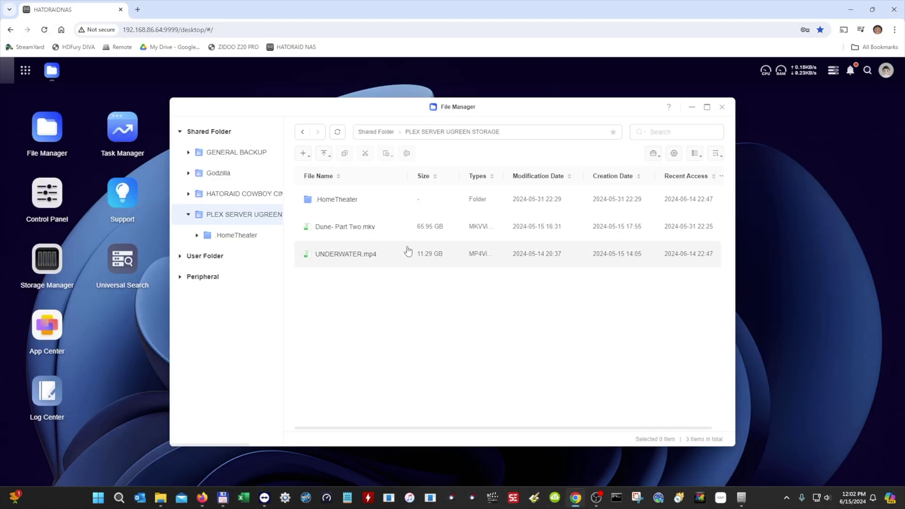
{"action": "left_click", "coordinate": [691, 107]}
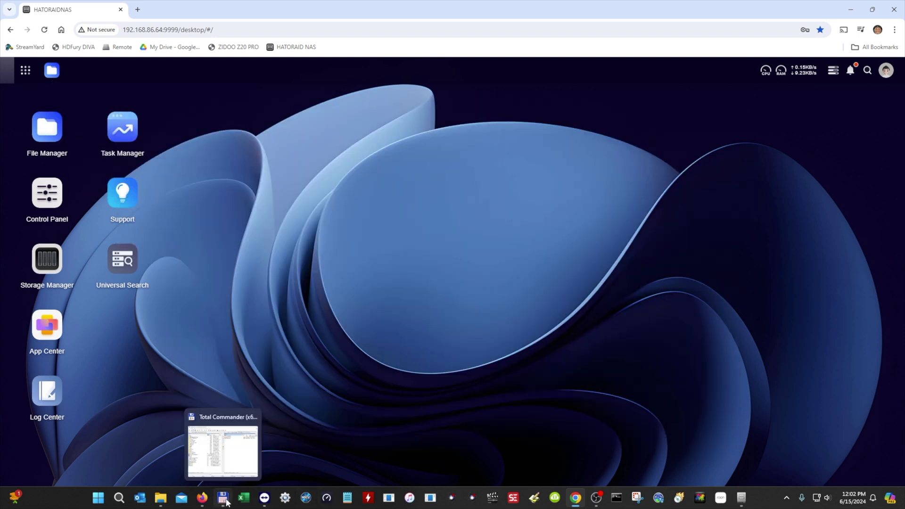
{"action": "mouse_move", "coordinate": [203, 498]}
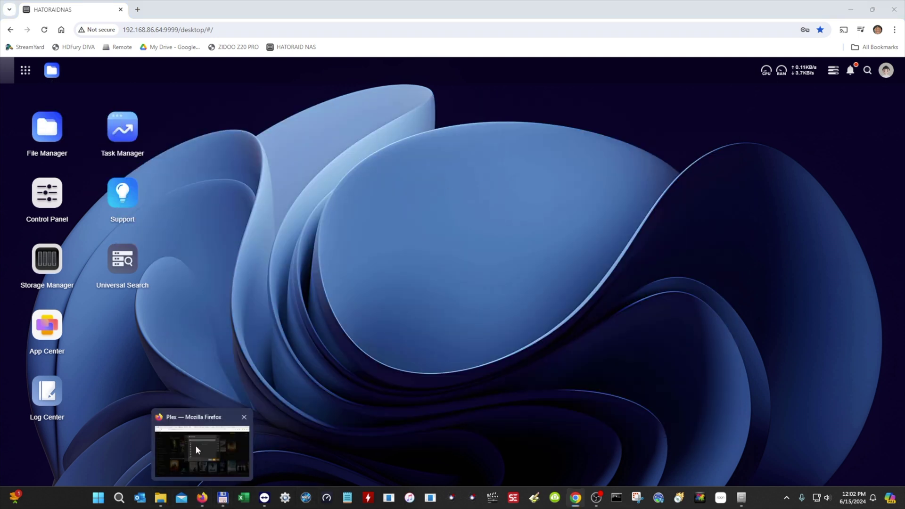
{"action": "left_click", "coordinate": [196, 445]}
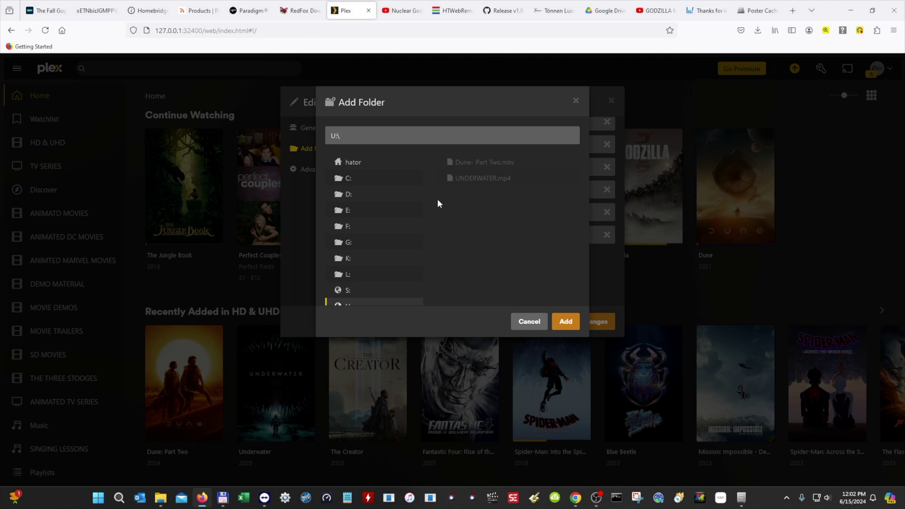
{"action": "left_click", "coordinate": [524, 323]}
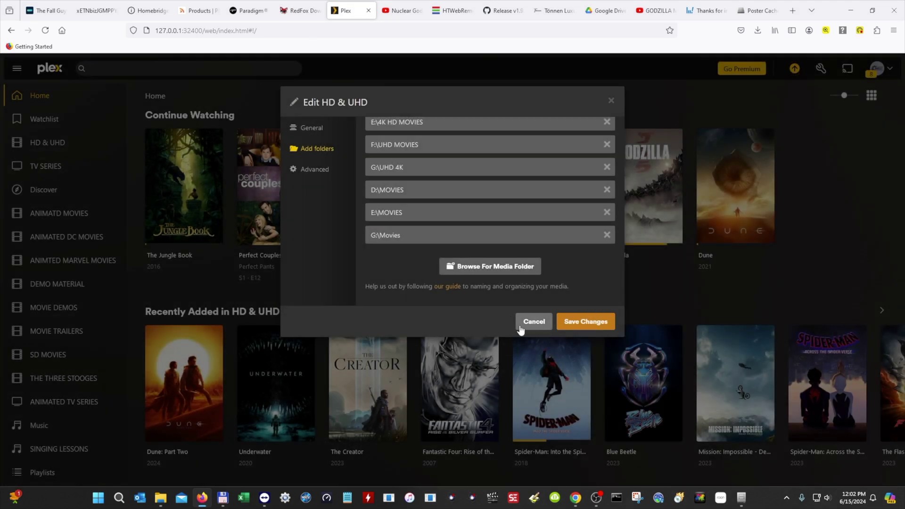
Step: Discard the Edit HD & UHD changes and view Dune: Part Two's media info (U:\Dune- Part Two.mkv)
{"action": "left_click", "coordinate": [522, 327]}
{"action": "mouse_move", "coordinate": [187, 418]}
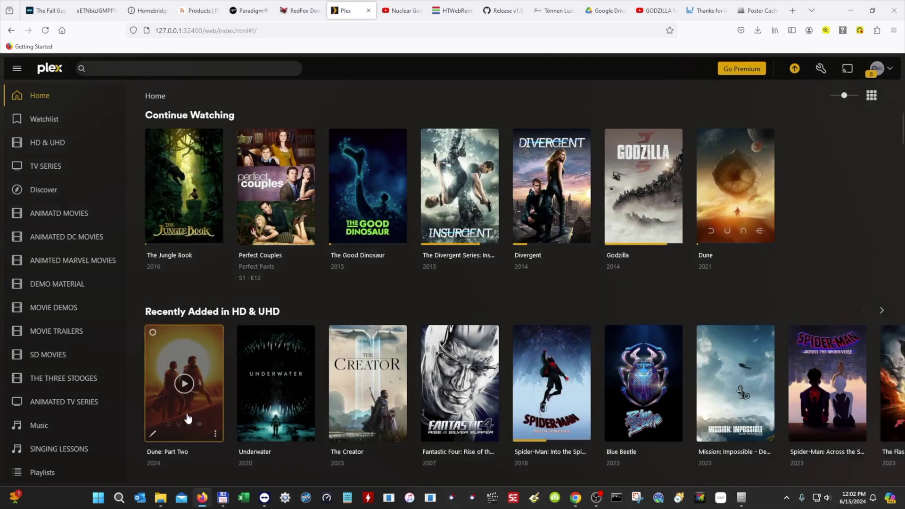
{"action": "left_click", "coordinate": [213, 434]}
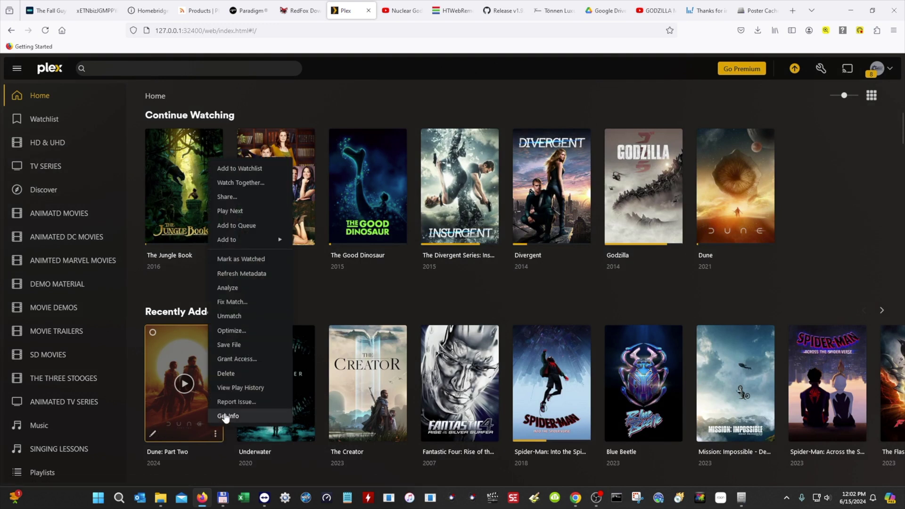
{"action": "left_click", "coordinate": [225, 413]}
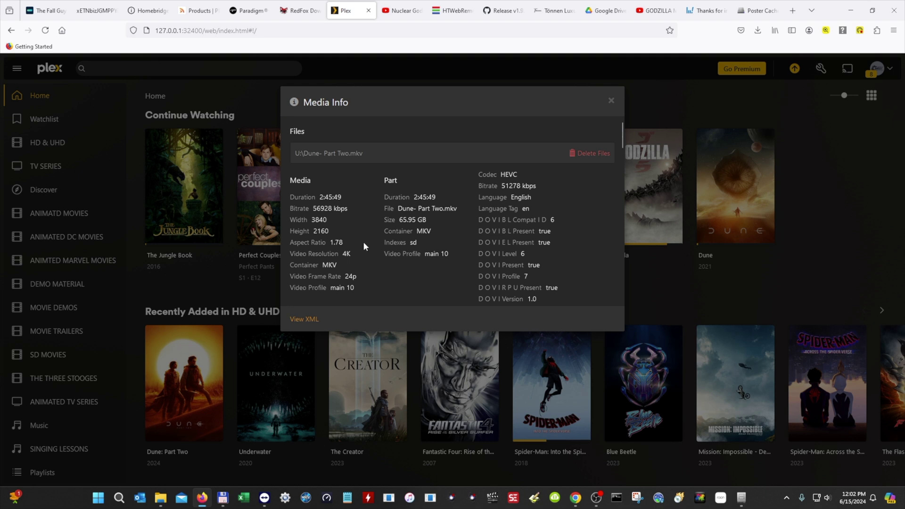
Step: Put drive l: (plex hd-1) in the left Total Commander panel and NAS share u: on the right
{"action": "left_click", "coordinate": [221, 500]}
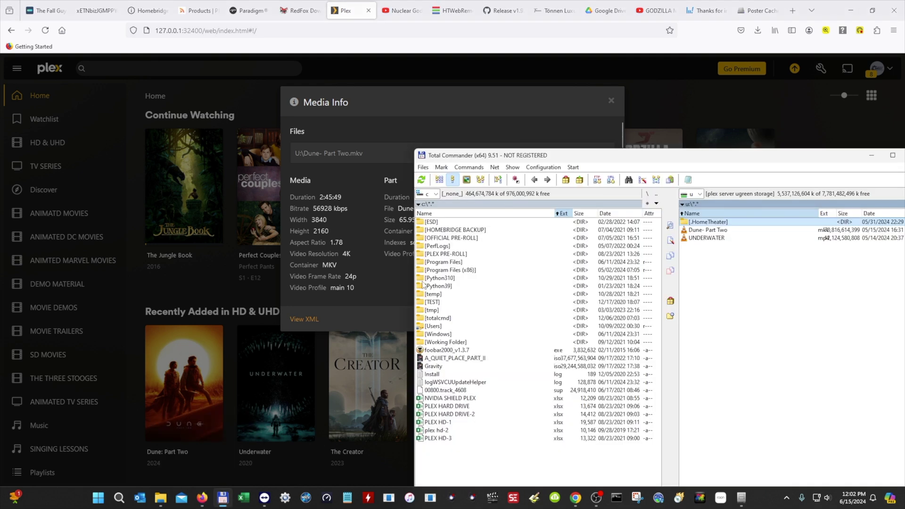
{"action": "left_click_drag", "start_coordinate": [621, 153], "coordinate": [520, 82]}
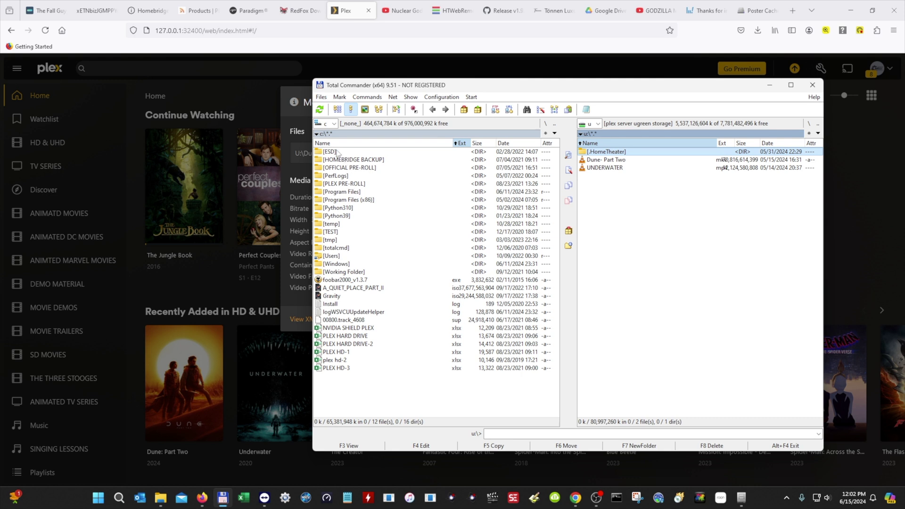
{"action": "key", "text": "alt+F1"}
{"action": "key", "text": "l"}
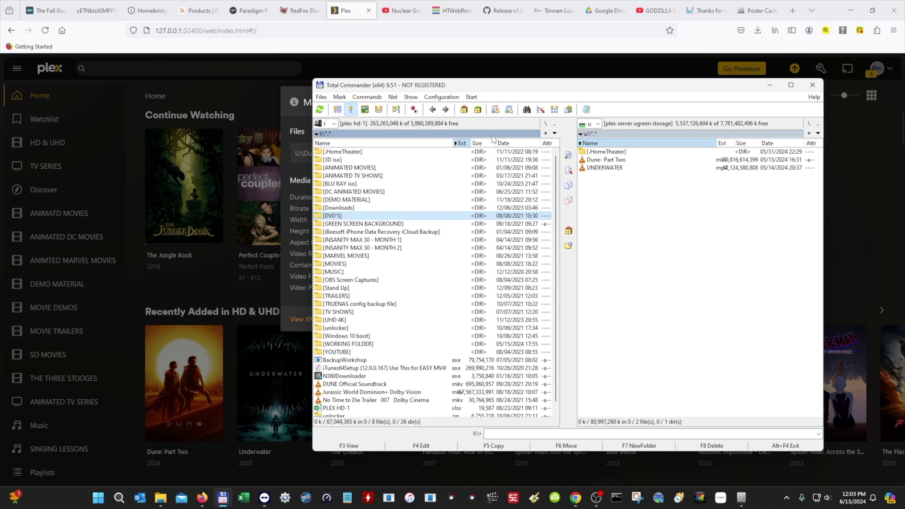
{"action": "left_click", "coordinate": [598, 124]}
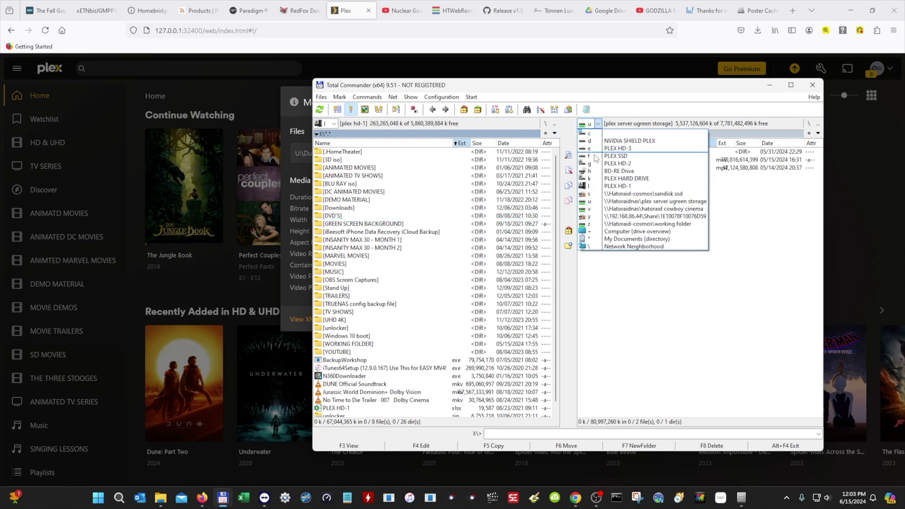
{"action": "left_click", "coordinate": [607, 201]}
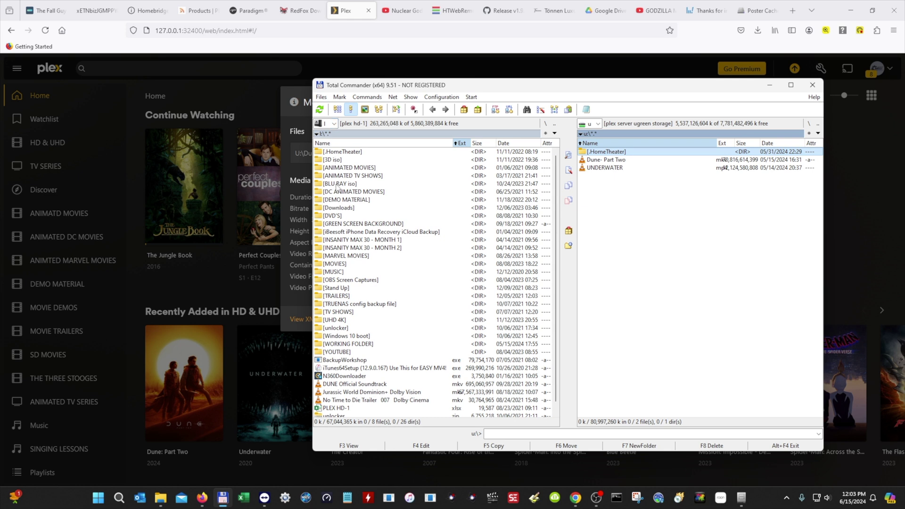
Step: Open the BLU RAY iso folder and widen its Size and Ext columns
{"action": "double_click", "coordinate": [336, 184]}
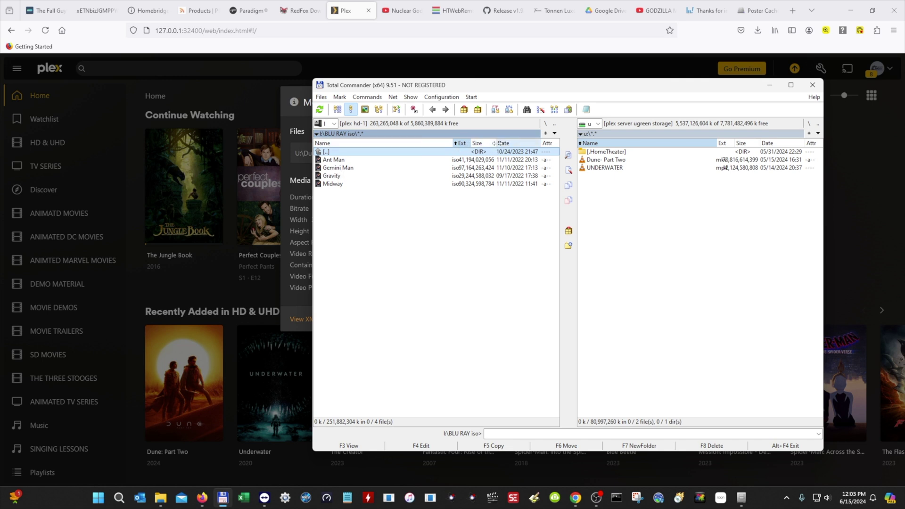
{"action": "left_click_drag", "start_coordinate": [496, 142], "coordinate": [528, 144]}
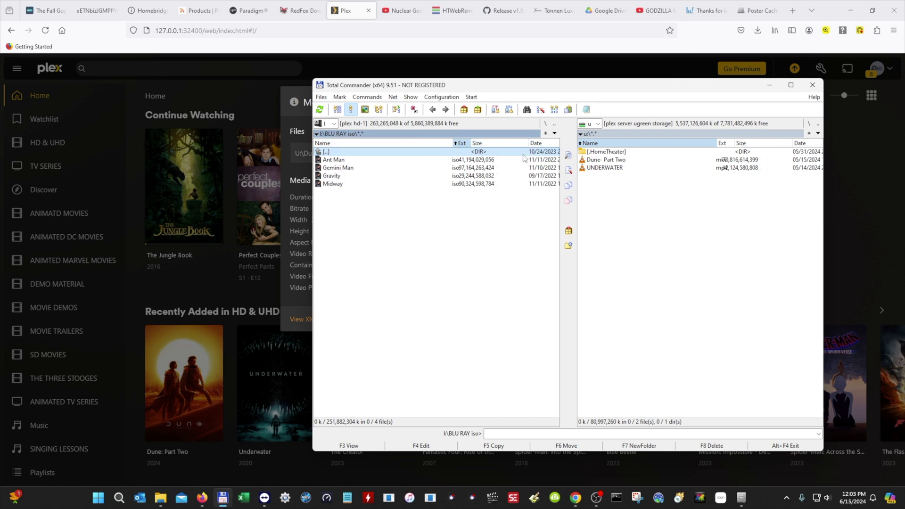
{"action": "left_click_drag", "start_coordinate": [471, 143], "coordinate": [493, 143]}
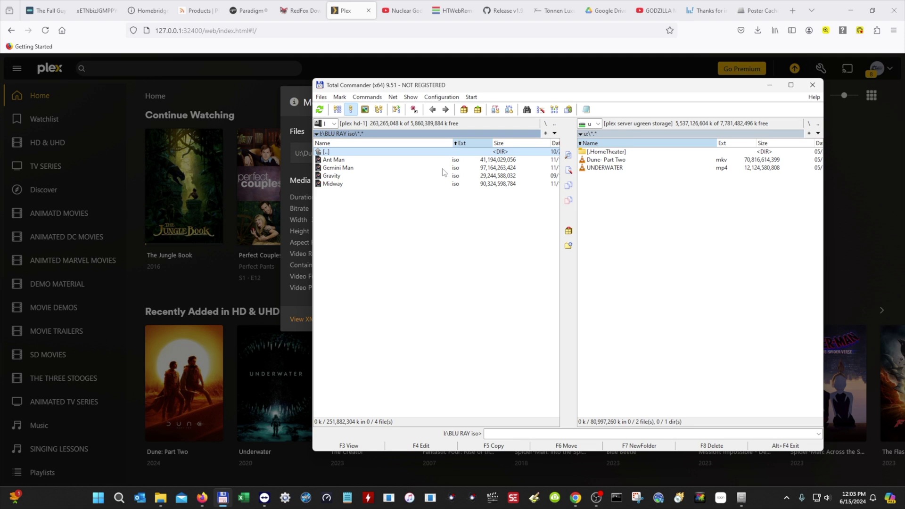
Step: Copy Gemini Man.iso (97,164,263,424 bytes) from BLU RAY iso to the u:\ NAS share
{"action": "left_click", "coordinate": [335, 169]}
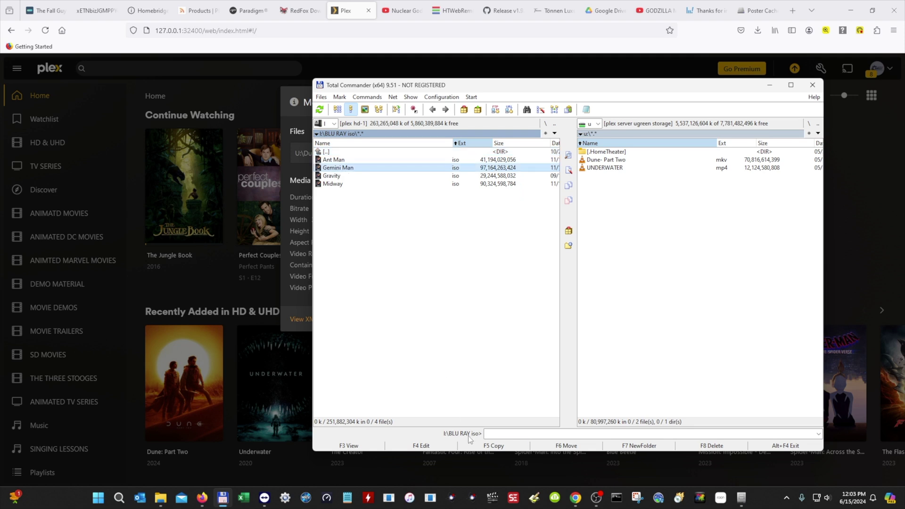
{"action": "left_click", "coordinate": [481, 445]}
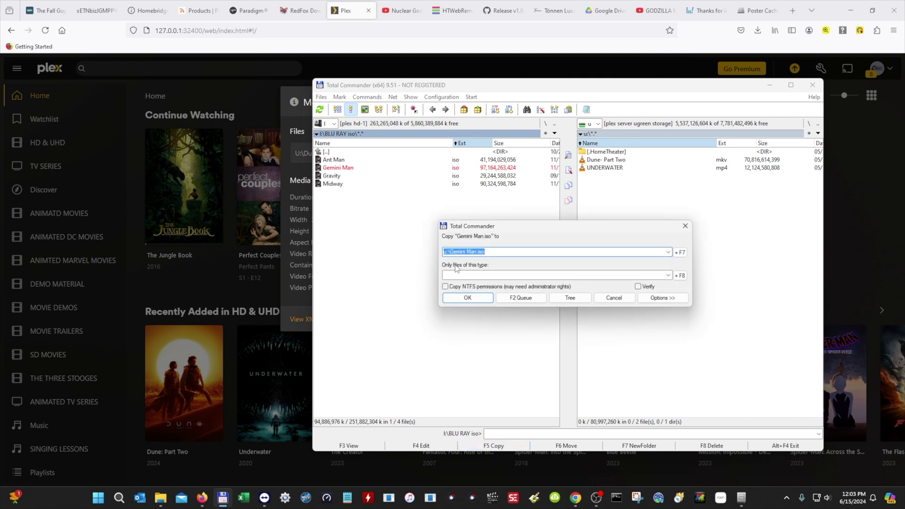
{"action": "left_click", "coordinate": [488, 301]}
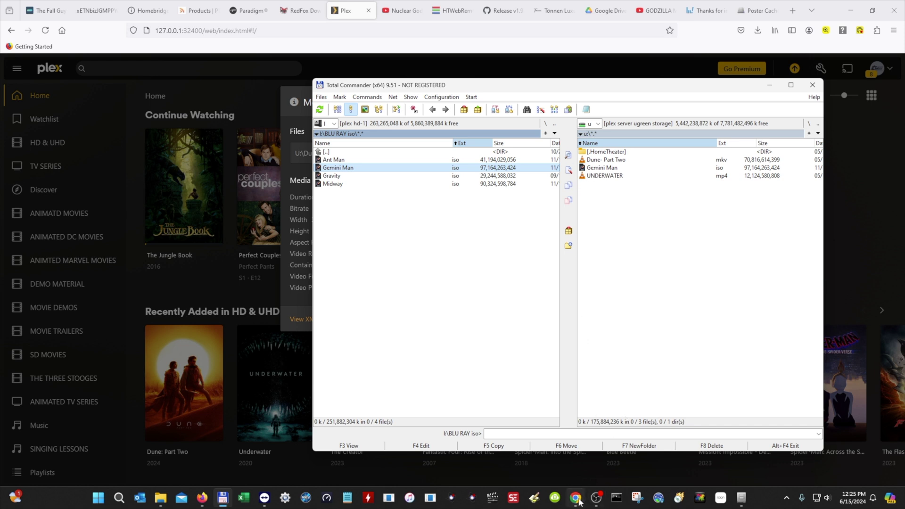
Step: In the NAS File Manager, browse the PLEX SERVER UGREEN STORAGE share to find Gemini Man.iso at 90.49 GB
{"action": "mouse_move", "coordinate": [577, 500]}
{"action": "left_click", "coordinate": [575, 472]}
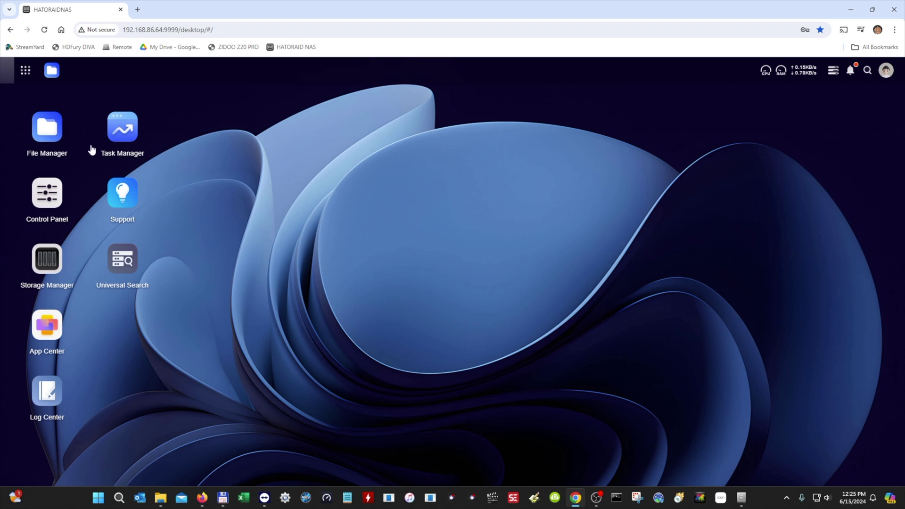
{"action": "left_click", "coordinate": [52, 132]}
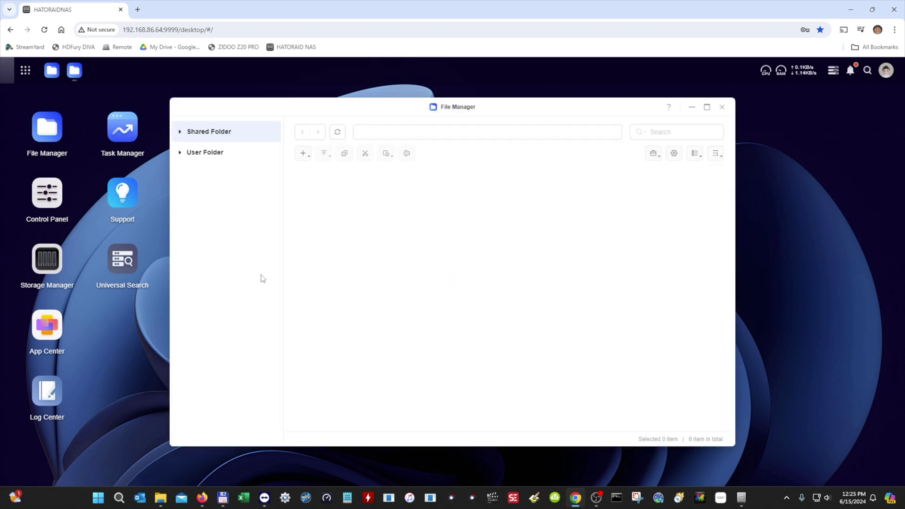
{"action": "left_click", "coordinate": [237, 217]}
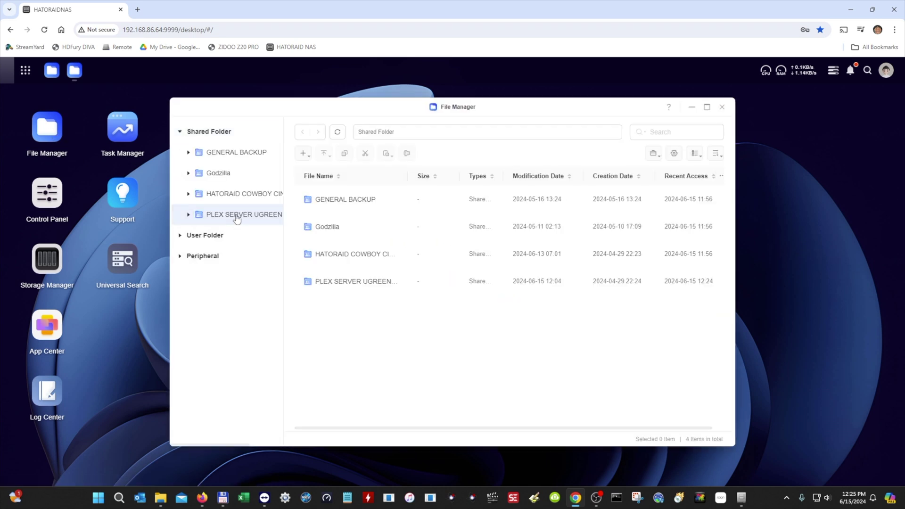